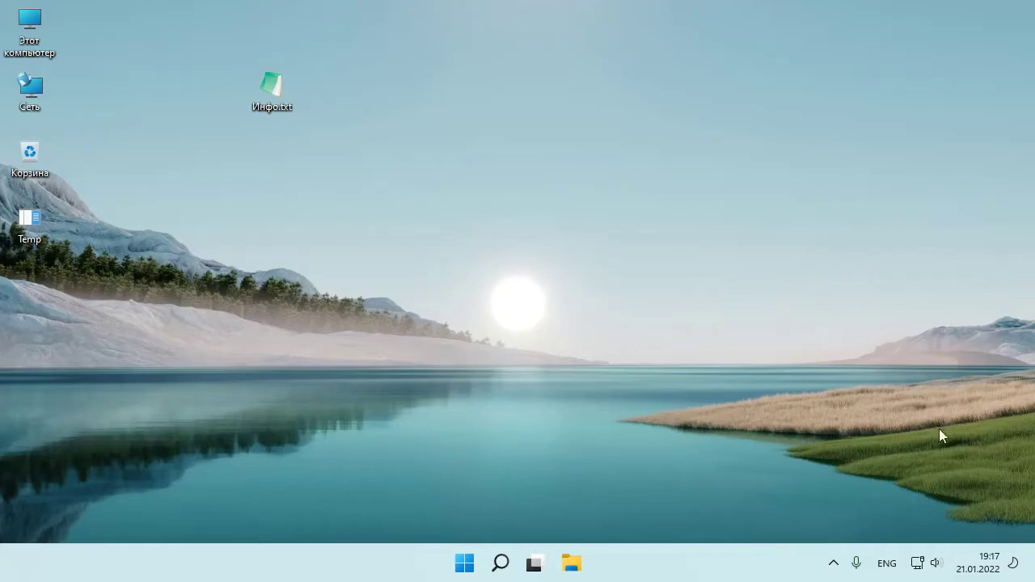
# Step: Open the list of network adapter connections through the dial-up page of the network and Internet settings
pyautogui.rightClick(918, 570)
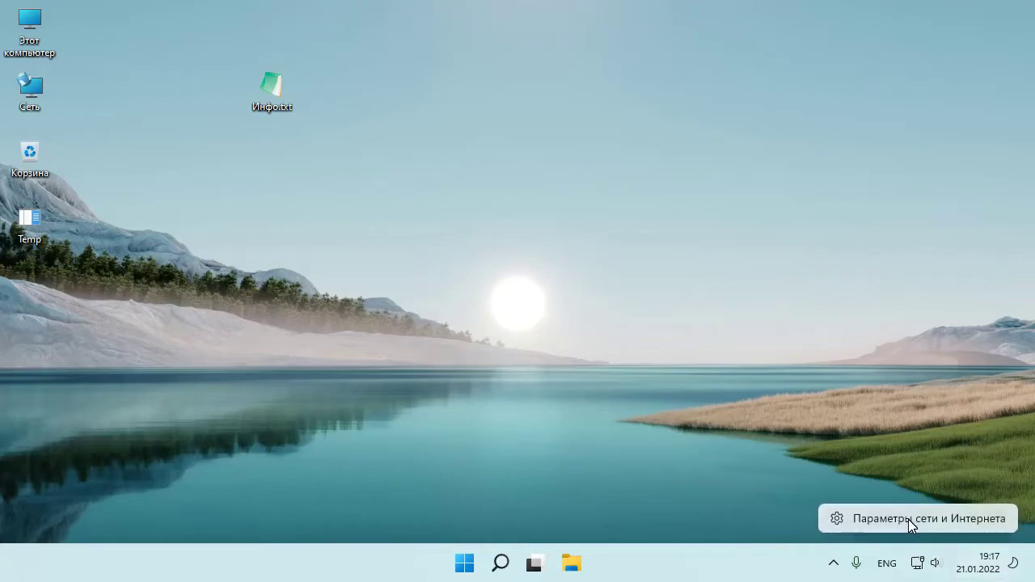
pyautogui.click(908, 519)
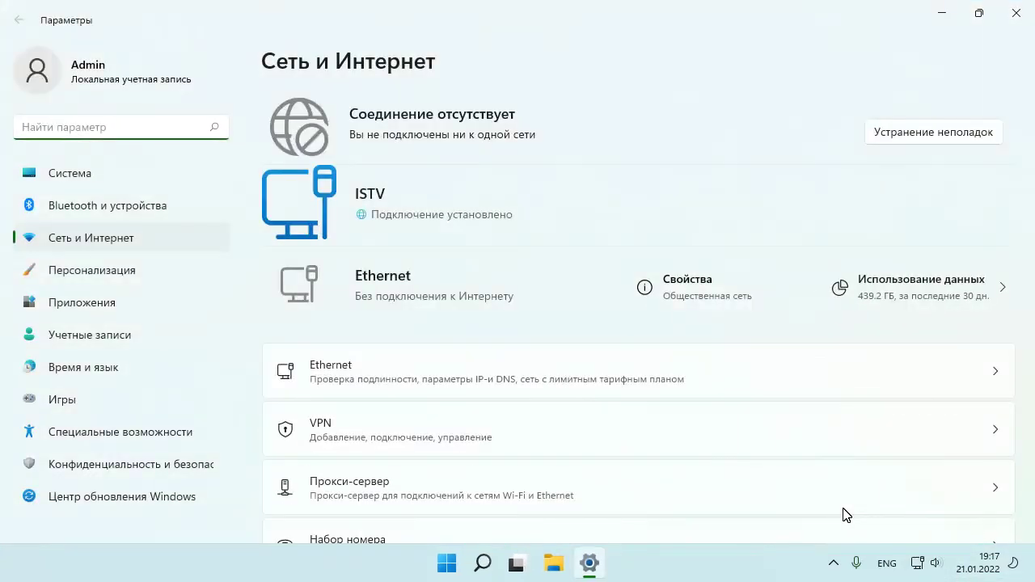
pyautogui.scroll(-2, 689, 462)
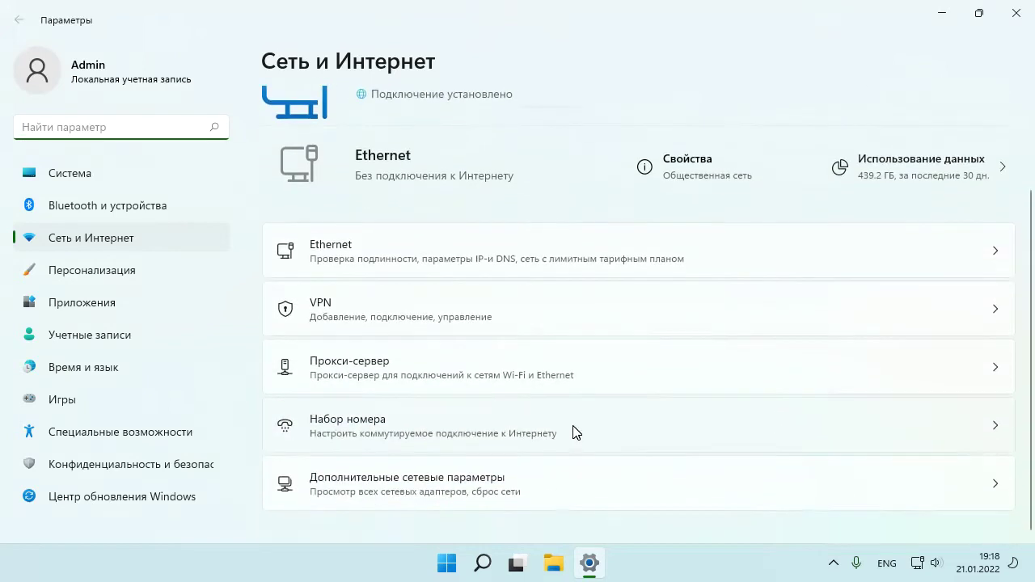
pyautogui.click(419, 442)
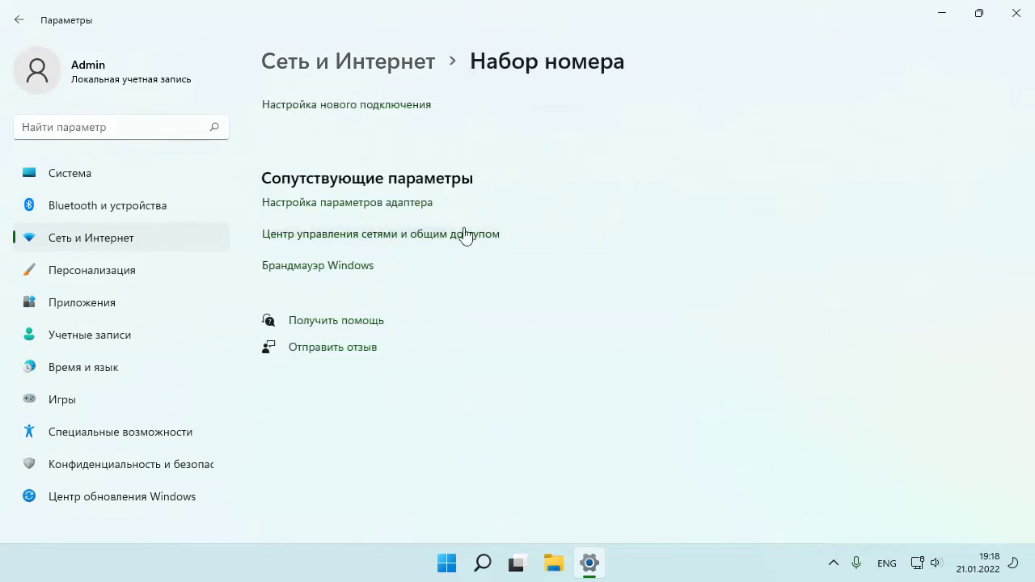
pyautogui.click(389, 209)
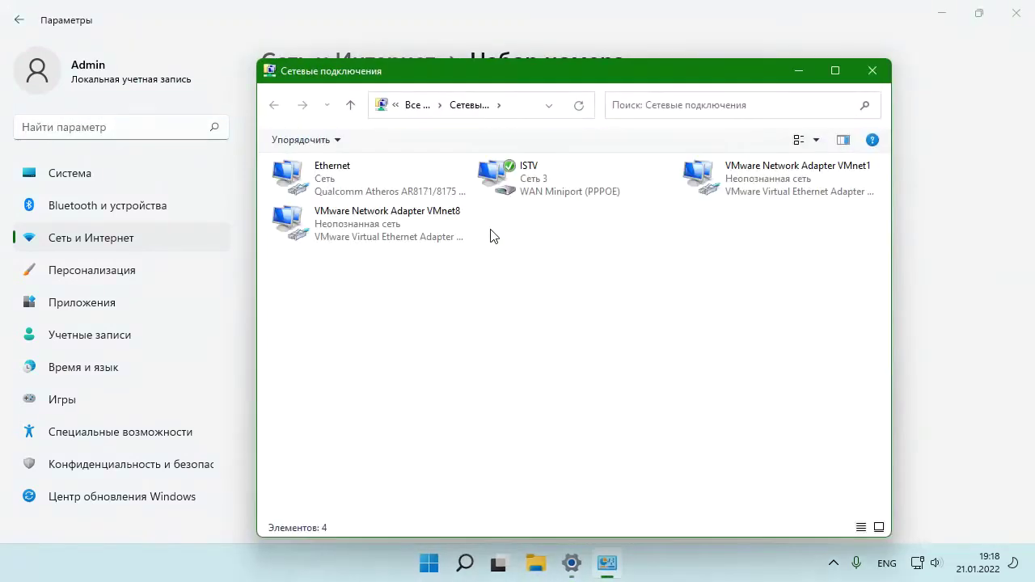
pyautogui.moveTo(489, 89); pyautogui.dragTo(554, 102)
# Step: Open the IP version 4 (TCP/IPv4) properties of the Ethernet connection
pyautogui.click(426, 196)
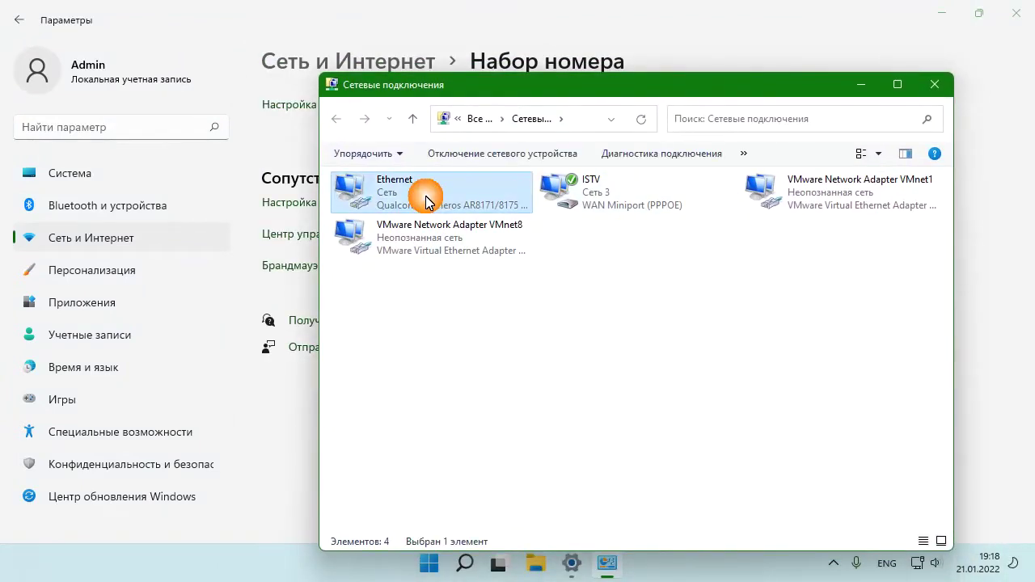
pyautogui.rightClick(425, 196)
pyautogui.click(502, 415)
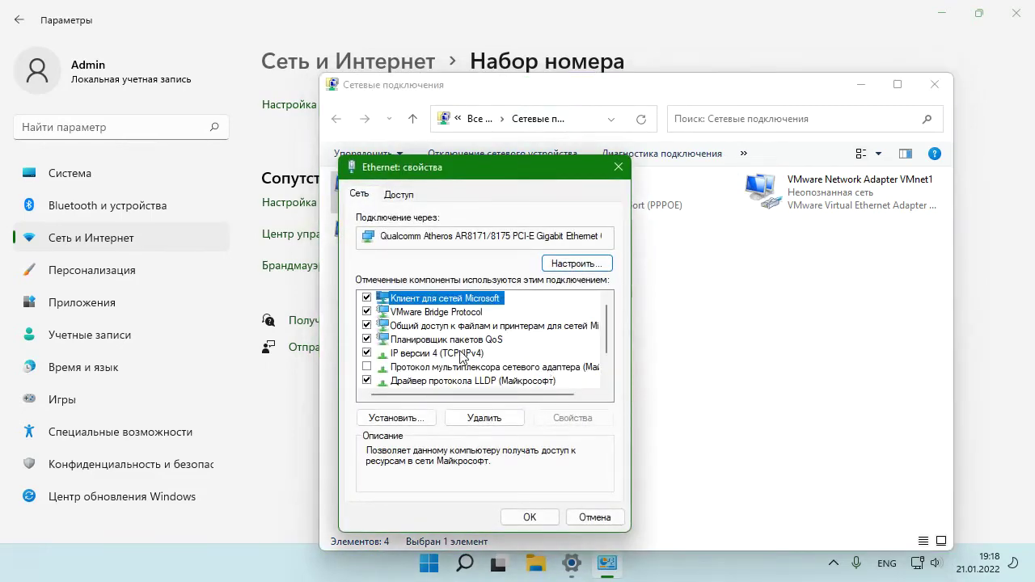
pyautogui.doubleClick(460, 353)
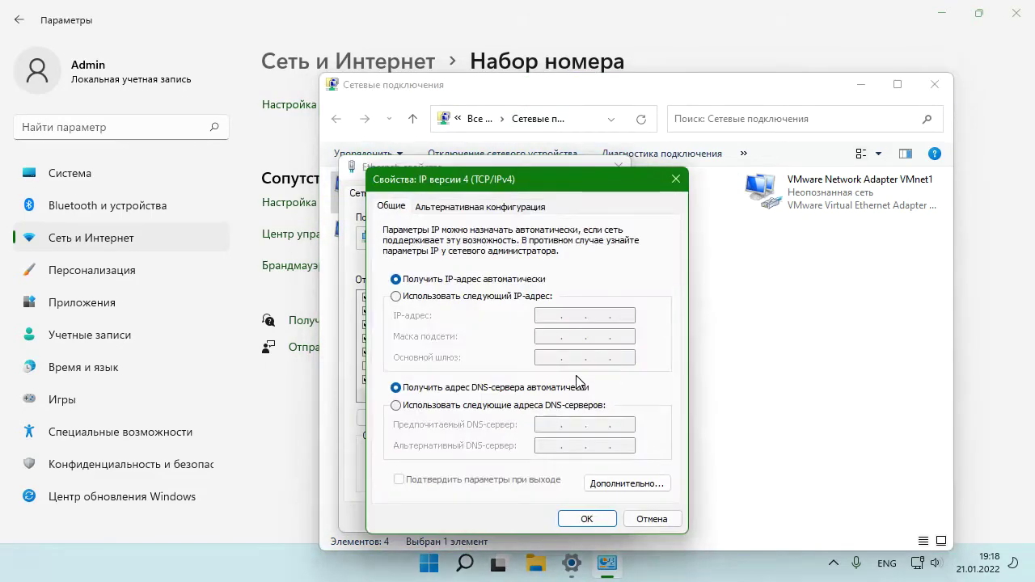
# Step: Set IPv4 to obtain the IP address and DNS server address automatically, save the Ethernet properties, and close the network windows
pyautogui.click(455, 296)
pyautogui.click(460, 279)
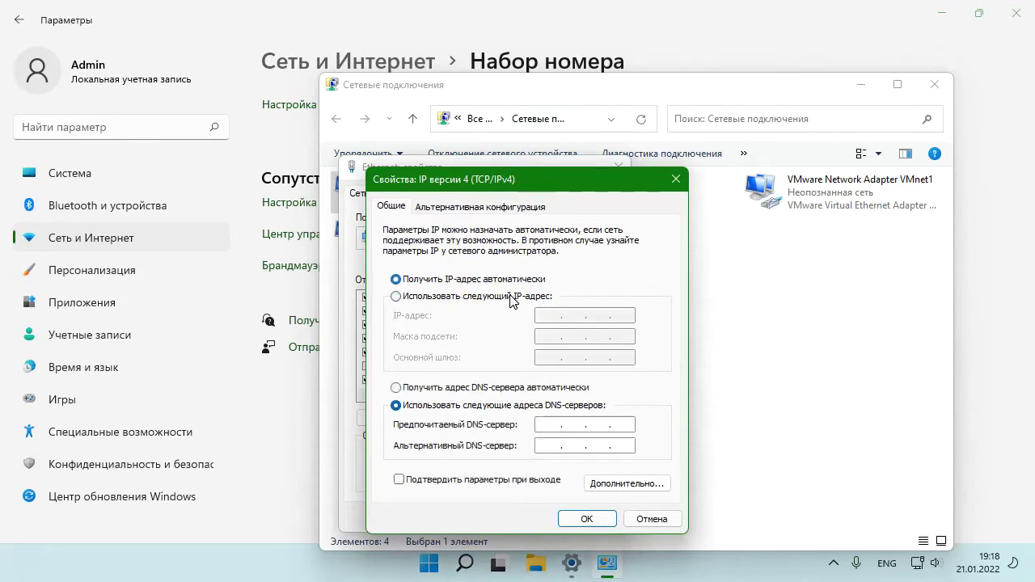
pyautogui.click(461, 389)
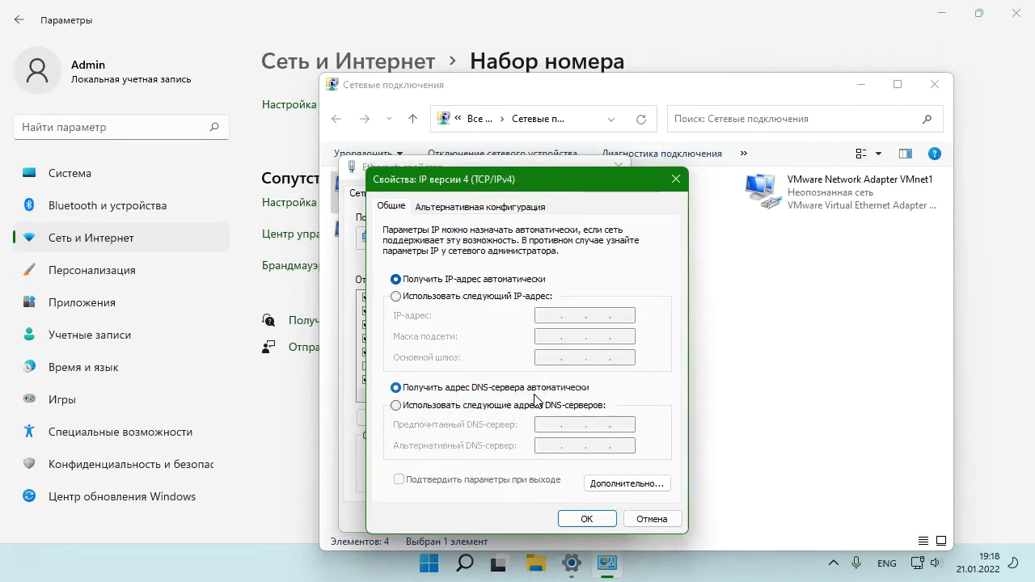
pyautogui.click(460, 279)
pyautogui.click(587, 518)
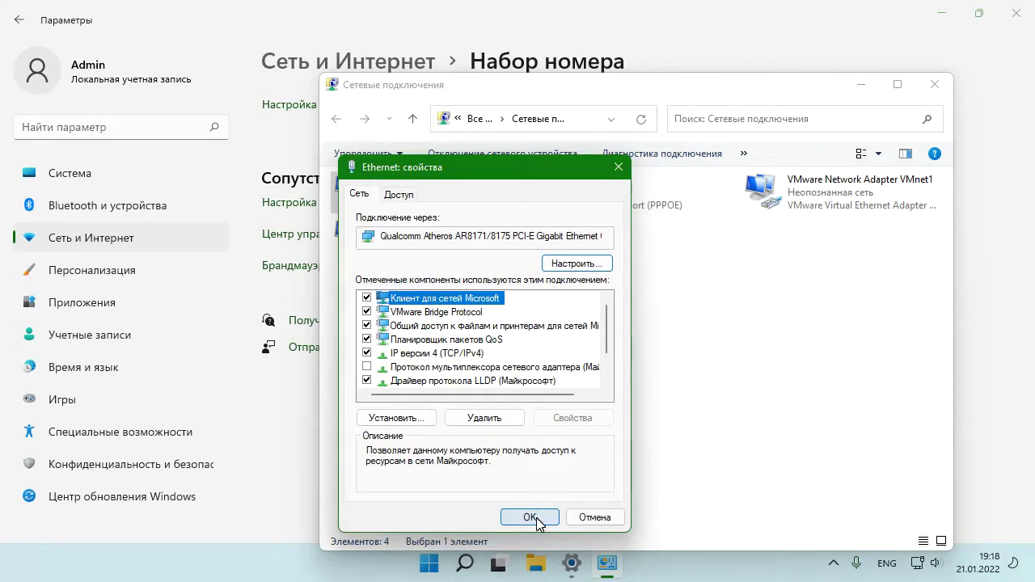
pyautogui.click(530, 518)
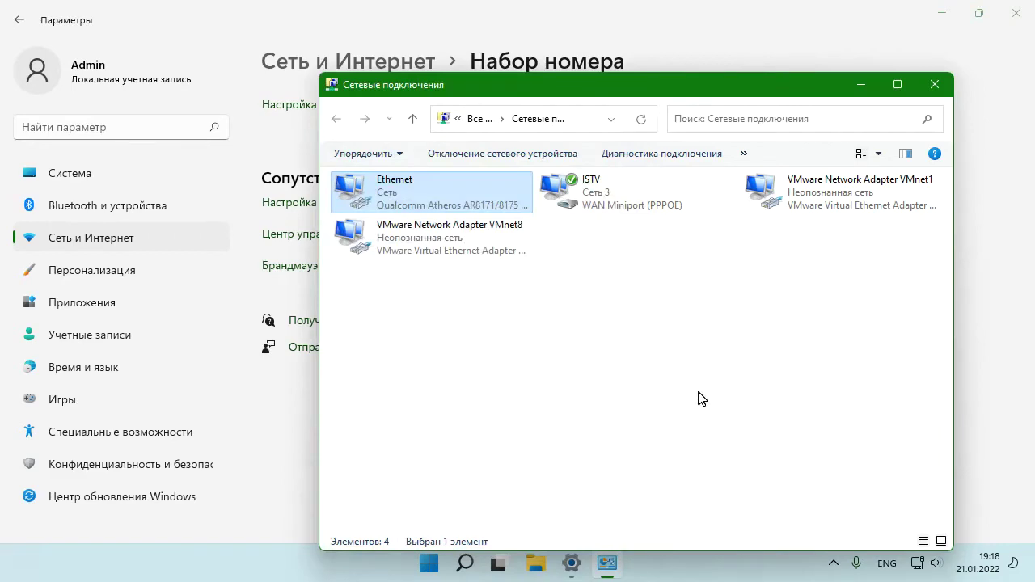
pyautogui.click(711, 381)
pyautogui.click(938, 83)
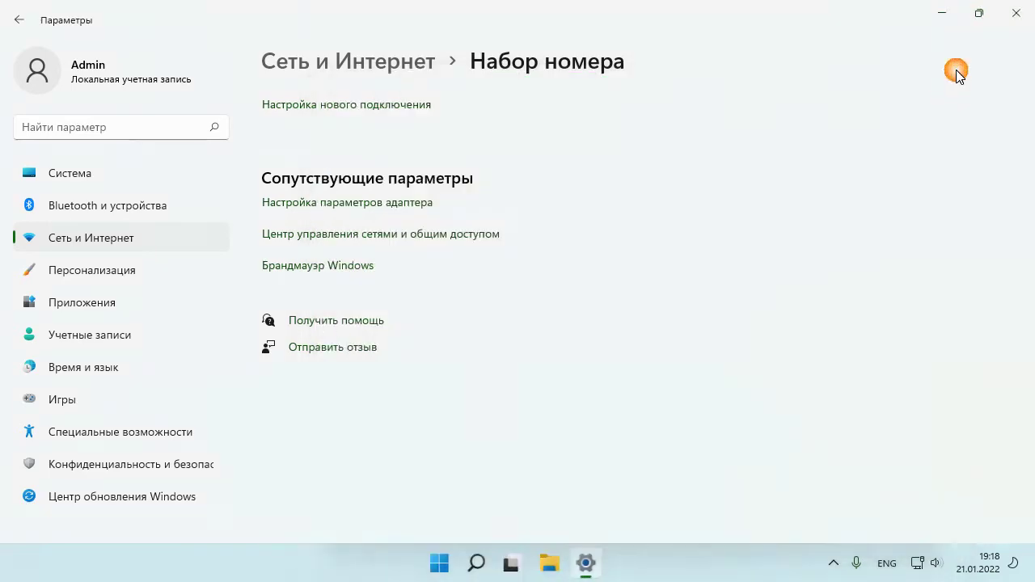
pyautogui.click(1017, 13)
# Step: Open Device Manager from the computer's system properties and close the Settings window
pyautogui.rightClick(43, 43)
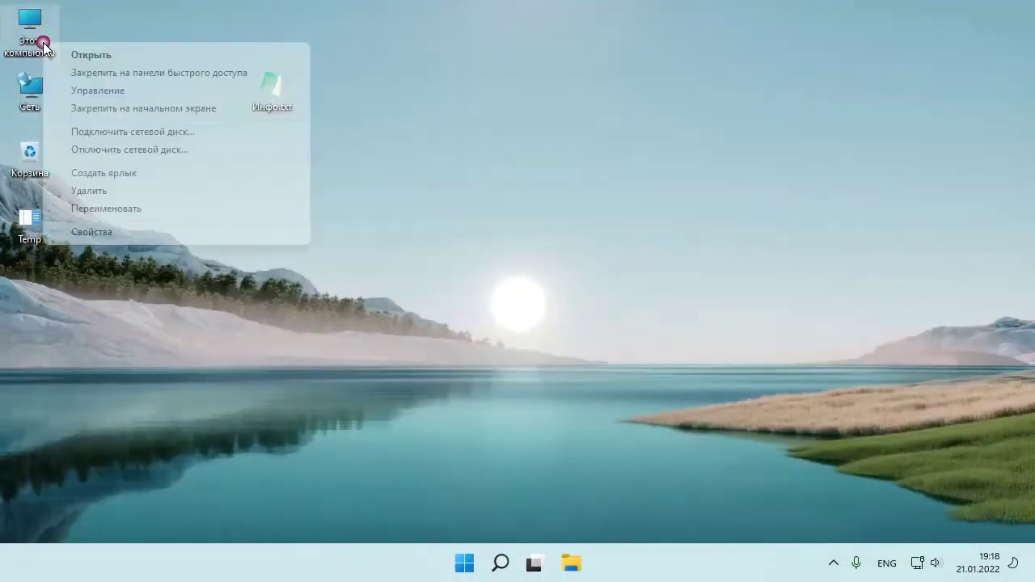
pyautogui.click(125, 232)
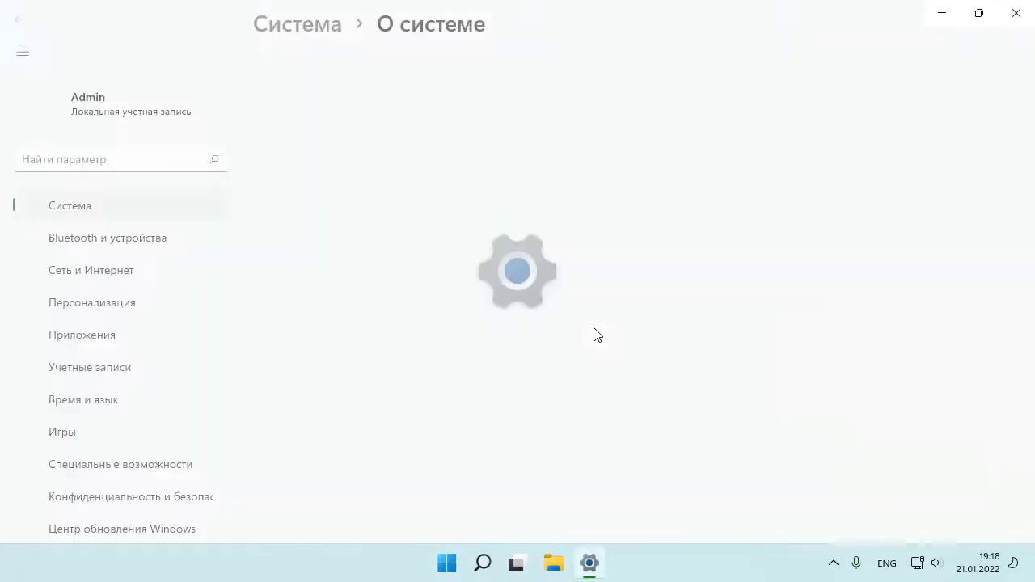
pyautogui.scroll(-10, 594, 332)
pyautogui.click(618, 341)
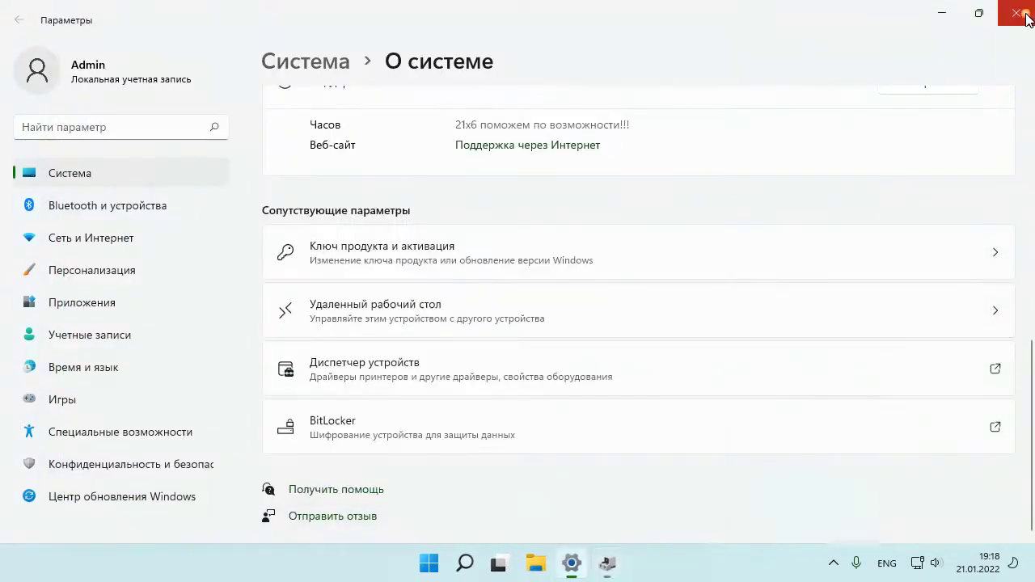
pyautogui.click(1017, 11)
pyautogui.moveTo(340, 55); pyautogui.dragTo(518, 76)
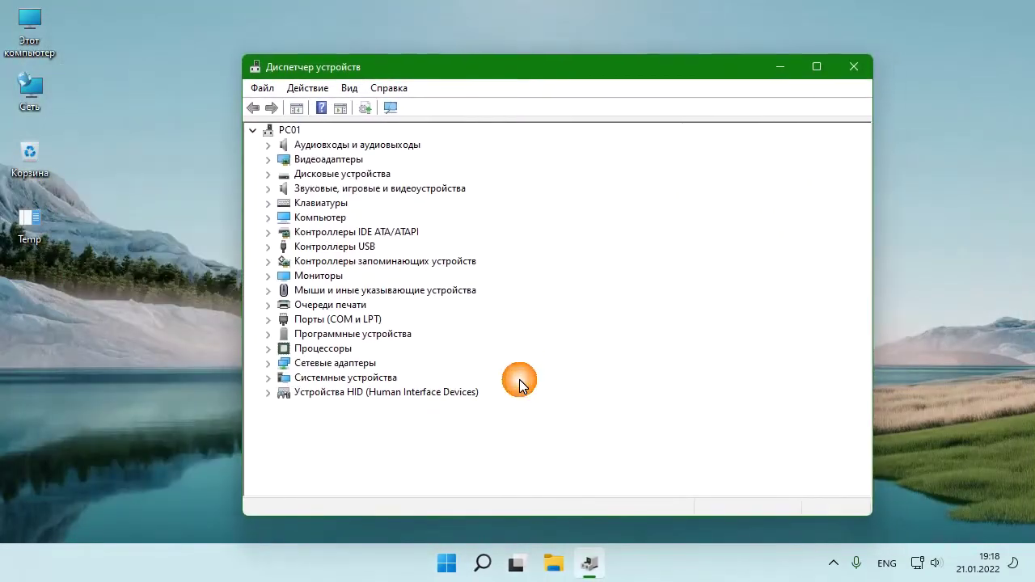
# Step: Expand the network adapters category and show hidden devices in Device Manager
pyautogui.doubleClick(352, 365)
pyautogui.scroll(-1, 577, 410)
pyautogui.click(349, 87)
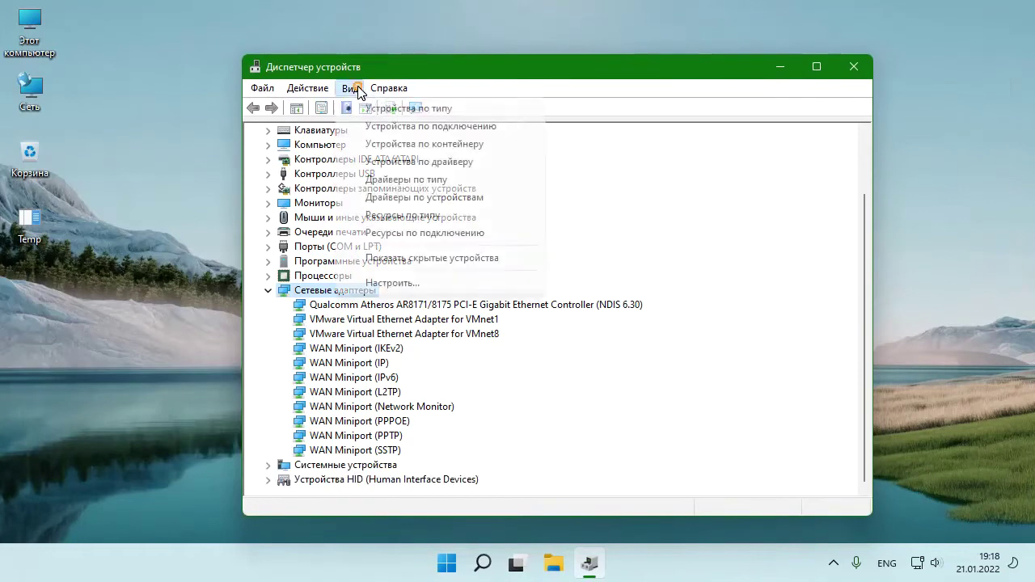
pyautogui.click(428, 261)
pyautogui.scroll(-3, 571, 376)
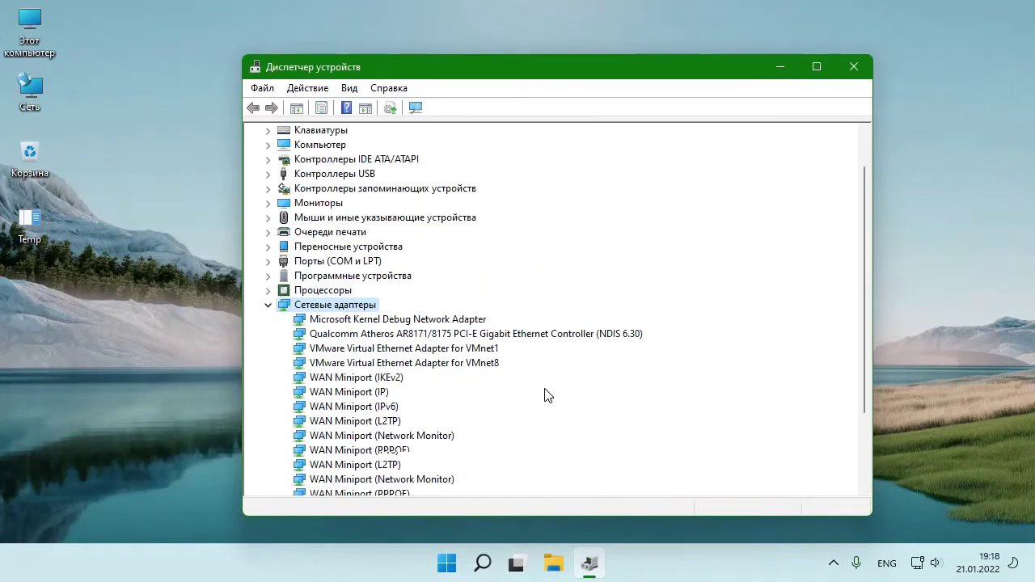
# Step: Examine the listed network adapters, including the WAN Miniport, VMware, Microsoft Kernel Debug and Qualcomm Atheros entries, and the device removal option
pyautogui.click(378, 321)
pyautogui.click(393, 307)
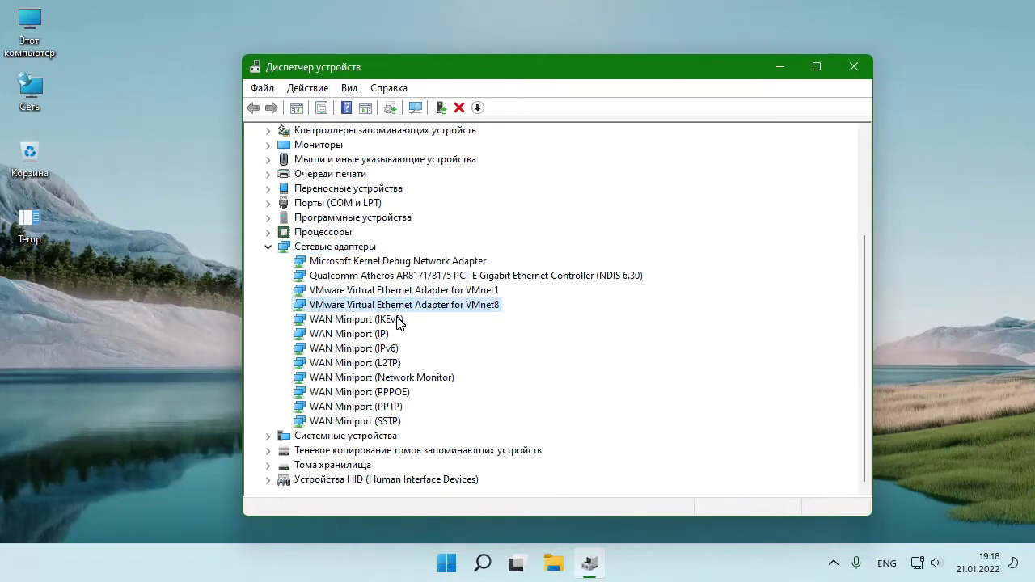
pyautogui.click(374, 323)
pyautogui.click(387, 307)
pyautogui.click(383, 321)
pyautogui.rightClick(383, 322)
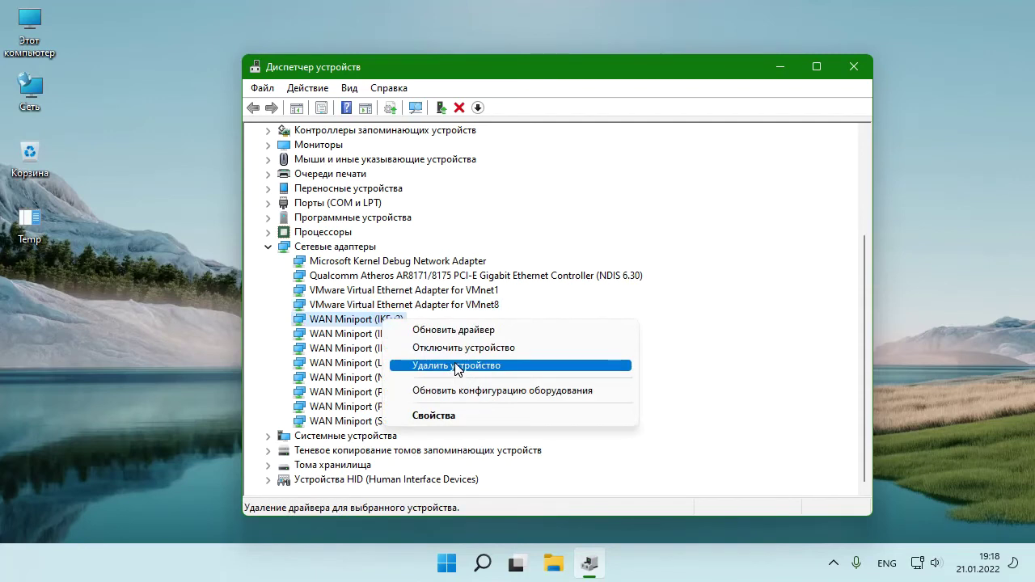
pyautogui.click(393, 307)
pyautogui.click(420, 291)
pyautogui.click(423, 305)
pyautogui.click(422, 289)
pyautogui.click(420, 308)
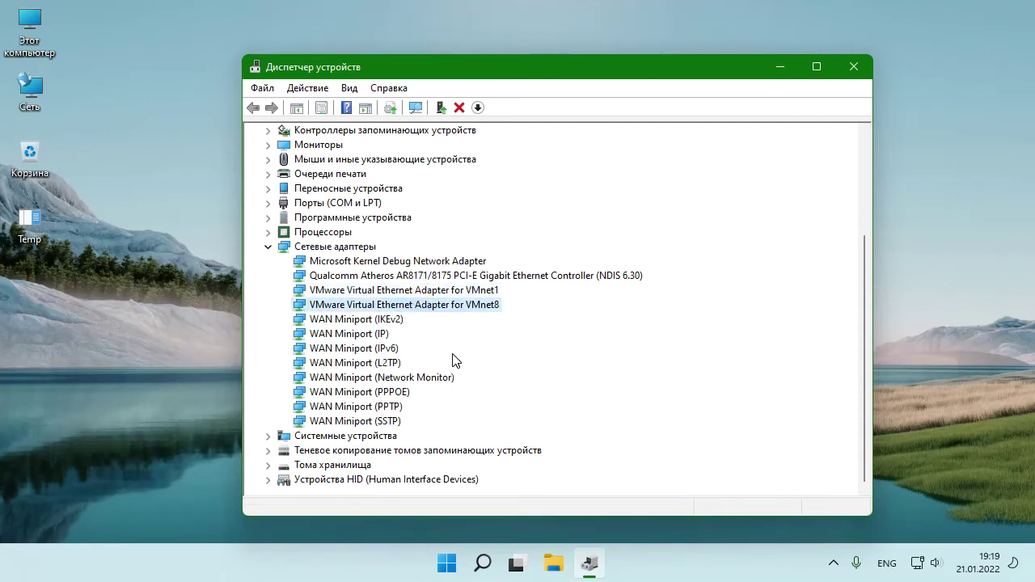
pyautogui.click(432, 291)
pyautogui.click(435, 307)
pyautogui.click(450, 263)
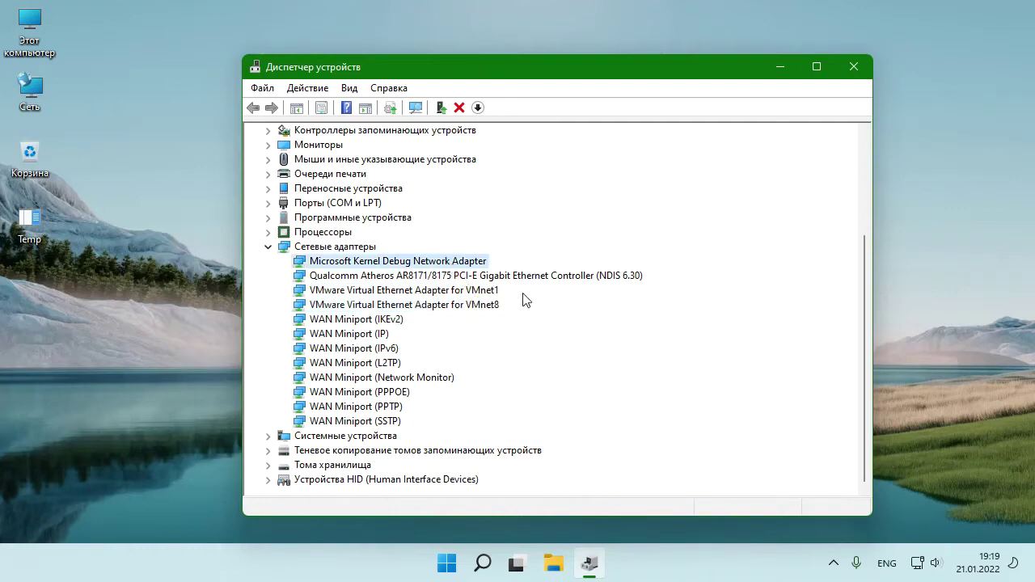
pyautogui.click(547, 277)
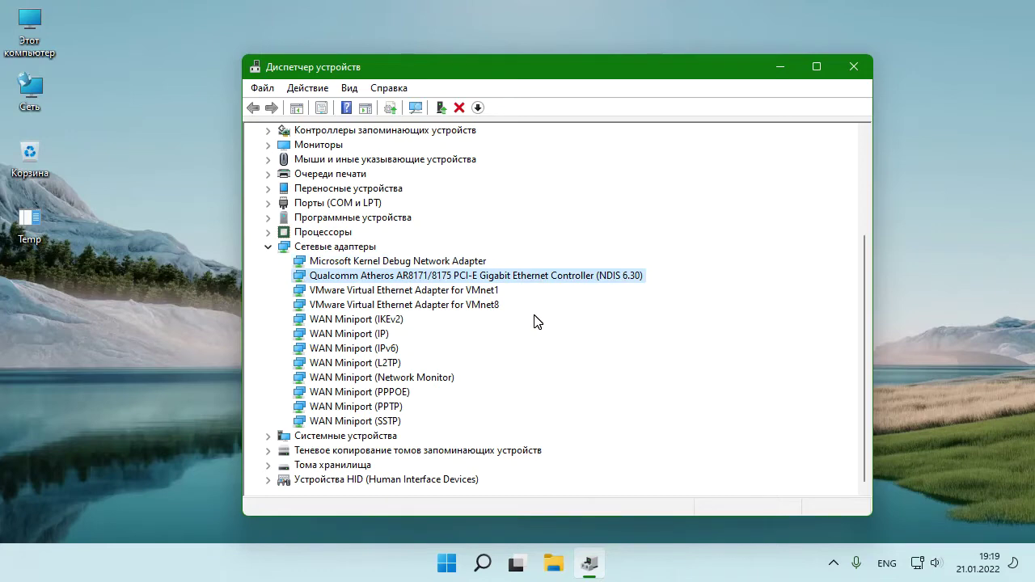
# Step: Inspect the properties of the Qualcomm Atheros AR8171/8175 Gigabit Ethernet controller, and close Device Manager
pyautogui.rightClick(510, 278)
pyautogui.click(567, 375)
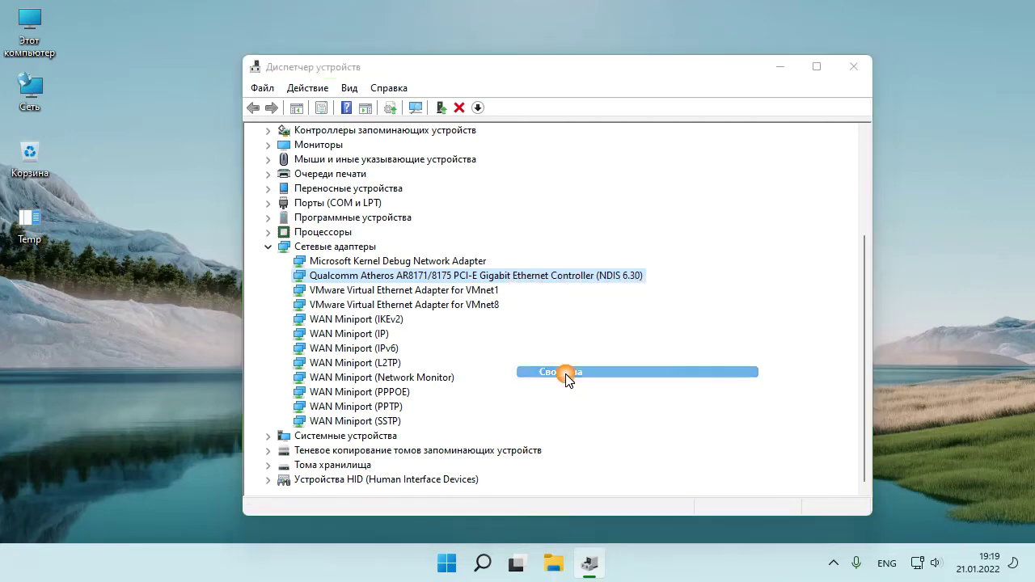
pyautogui.click(604, 136)
pyautogui.click(419, 213)
pyautogui.click(617, 460)
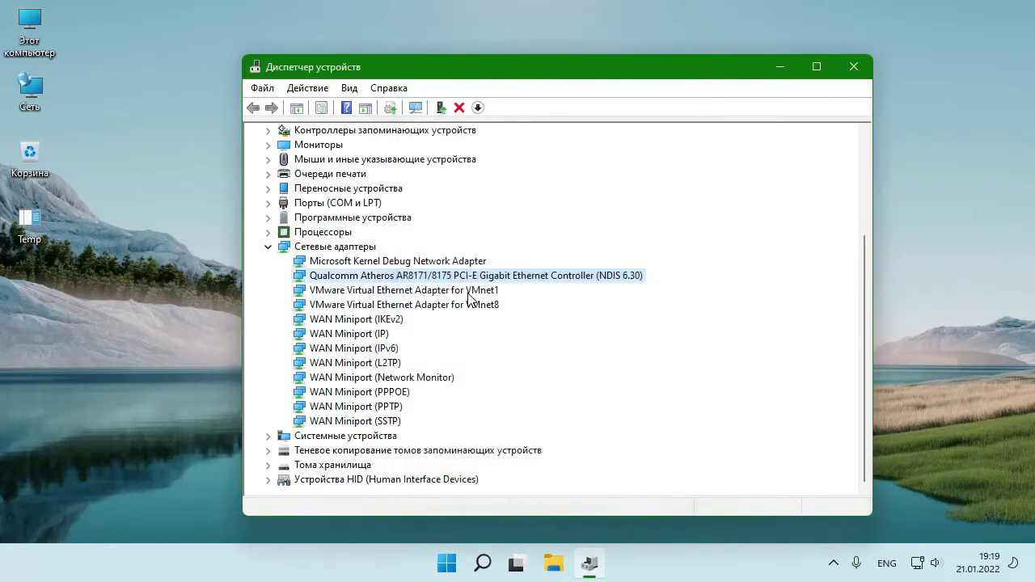
pyautogui.click(520, 322)
pyautogui.click(852, 67)
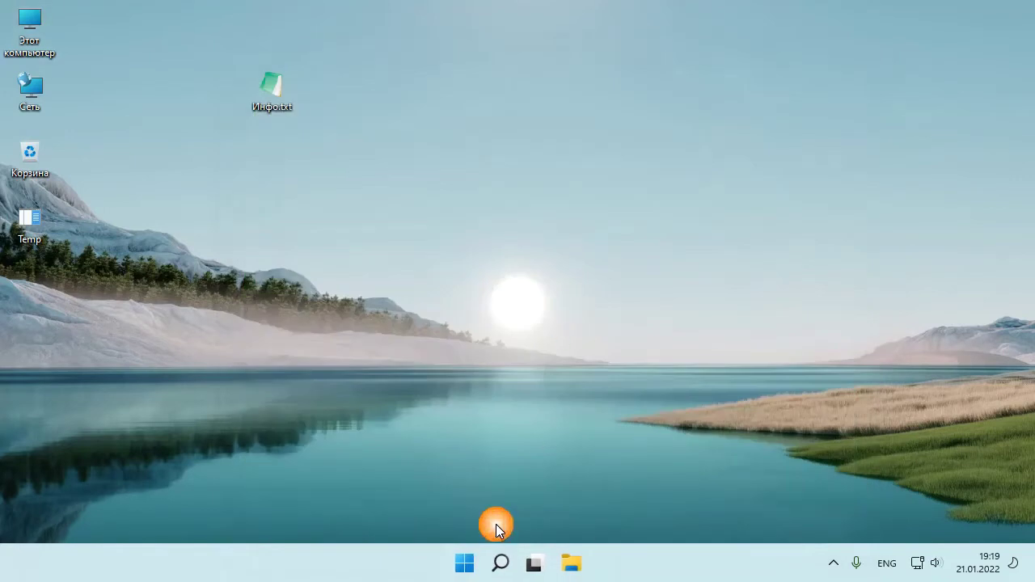
# Step: Search Windows for "control" and open the Control Panel
pyautogui.click(465, 562)
pyautogui.click(884, 366)
pyautogui.click(502, 566)
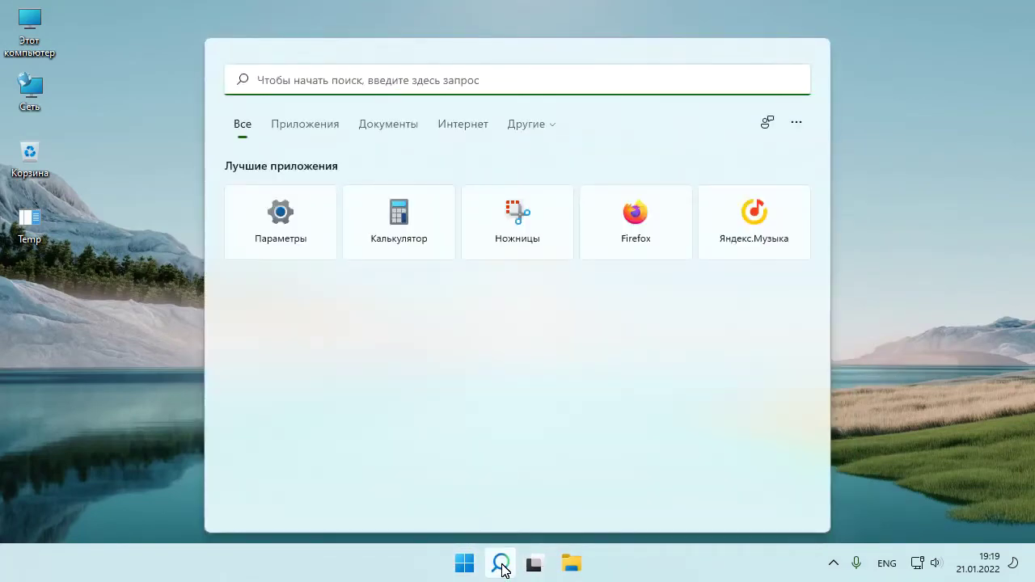
pyautogui.write('control')
pyautogui.press('Return')
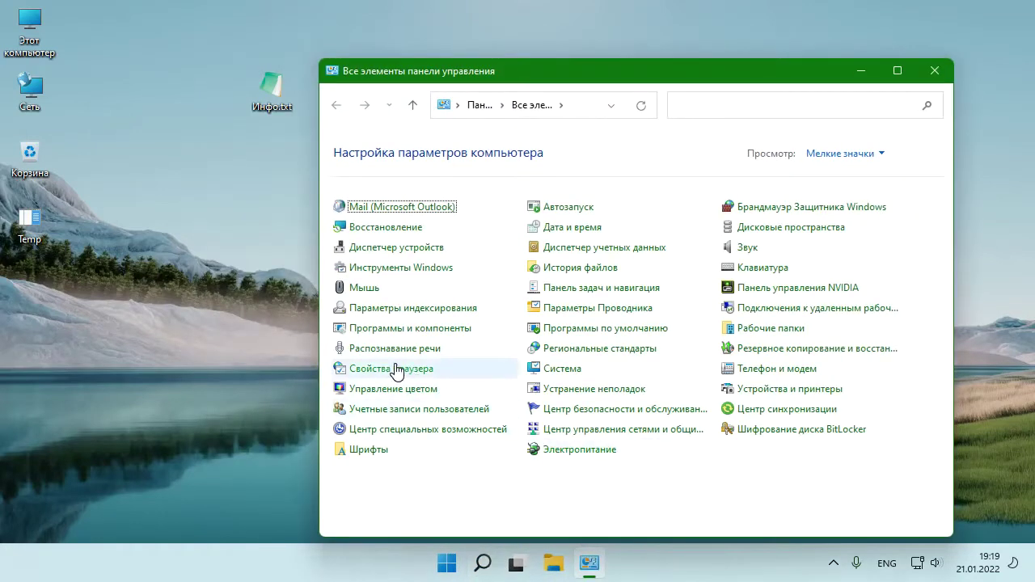
# Step: Open the local area network settings from the Connections section of the browser's Internet properties
pyautogui.click(503, 368)
pyautogui.click(234, 111)
pyautogui.moveTo(336, 78); pyautogui.dragTo(501, 71)
pyautogui.click(548, 405)
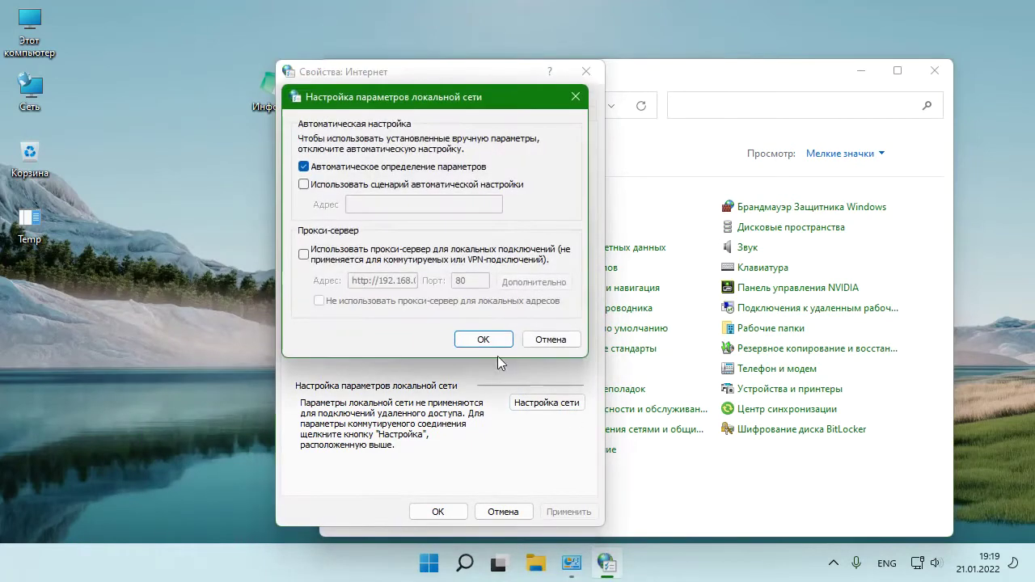
pyautogui.moveTo(405, 103); pyautogui.dragTo(473, 129)
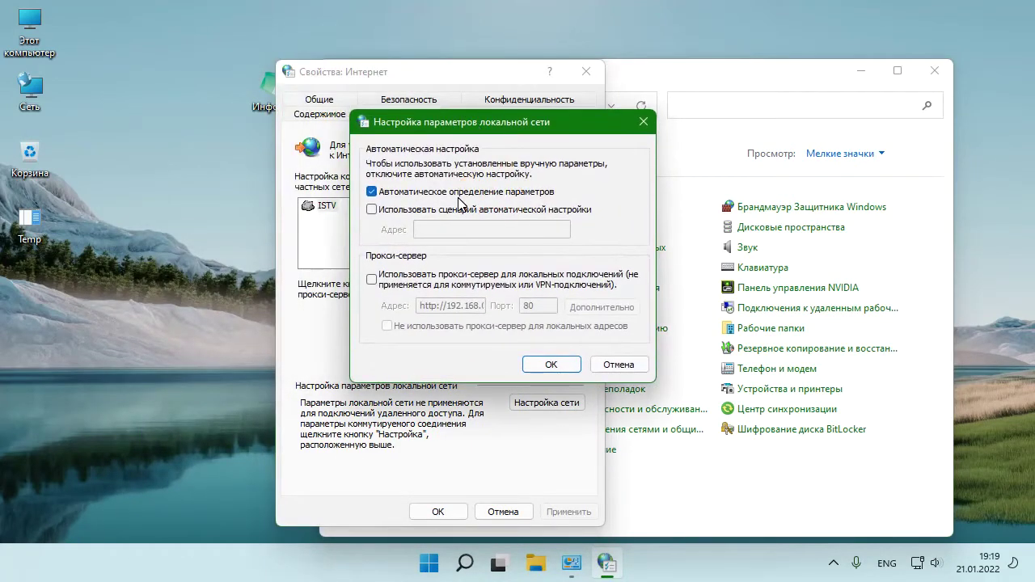
# Step: Turn on the proxy server for local connections in the LAN settings and inspect its address field
pyautogui.click(430, 285)
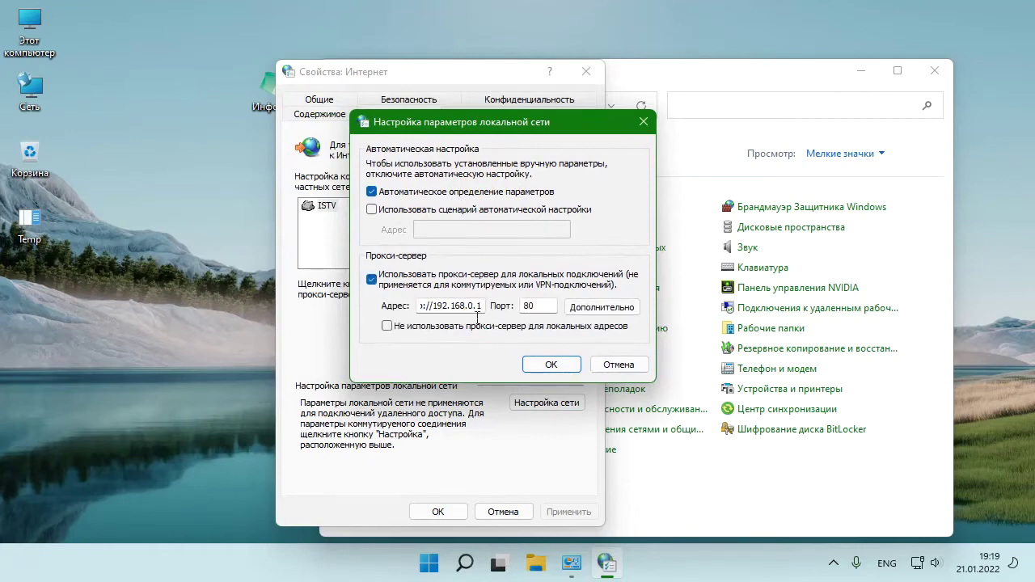
pyautogui.doubleClick(476, 309)
pyautogui.click(477, 311)
pyautogui.doubleClick(485, 312)
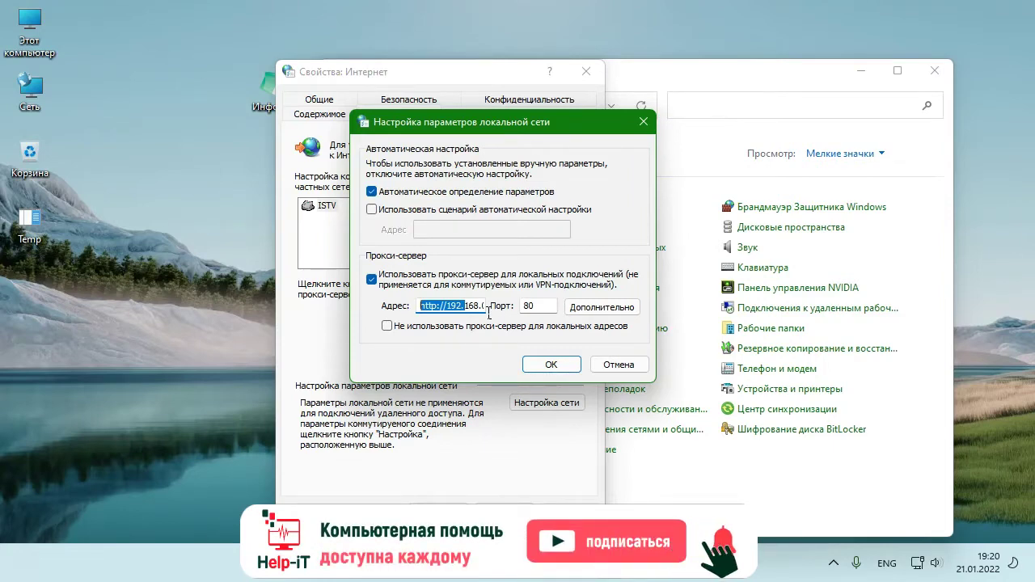
pyautogui.moveTo(922, 566)
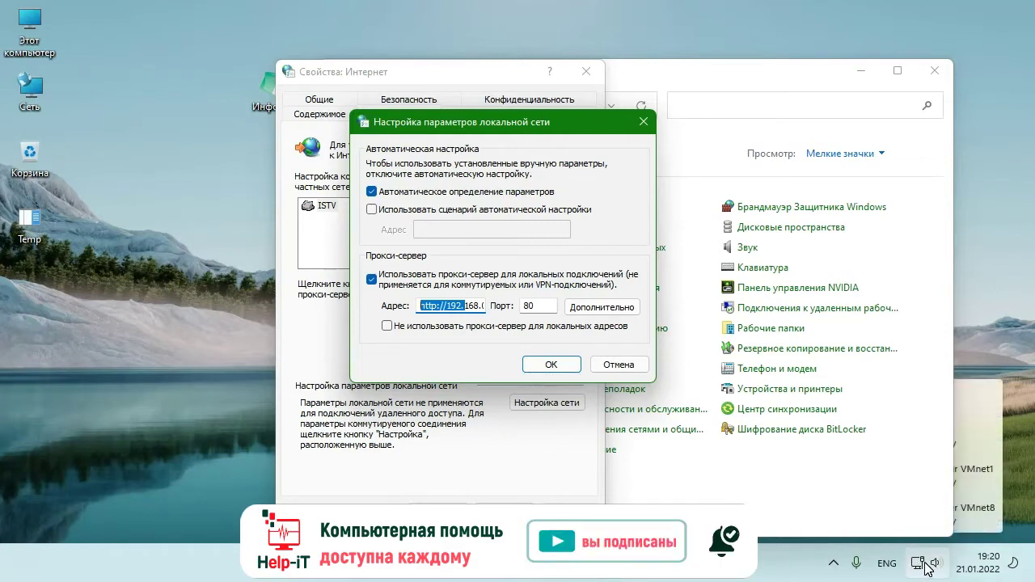
pyautogui.moveTo(496, 130); pyautogui.dragTo(478, 138)
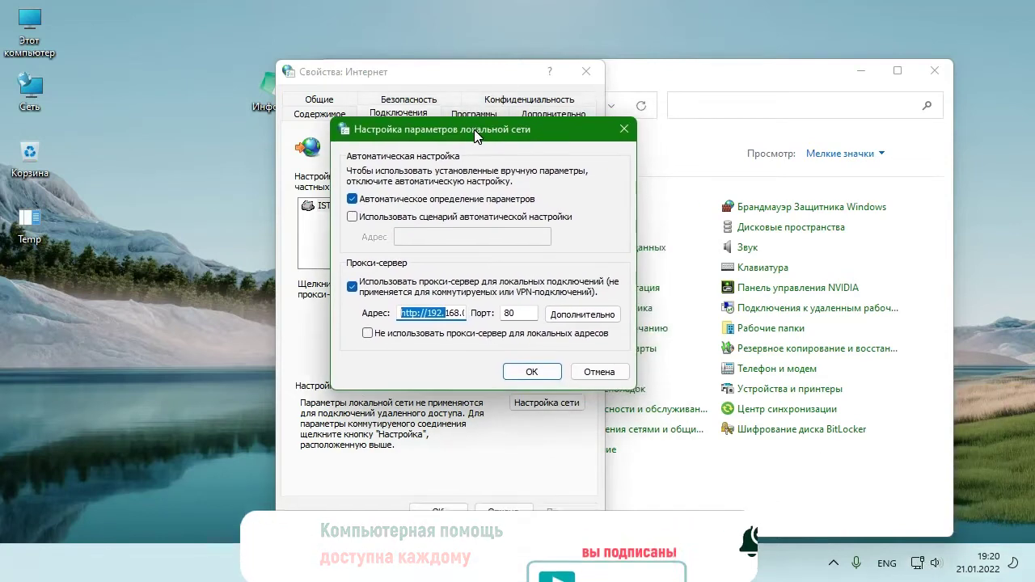
# Step: Turn off the proxy server for local connections, confirm the Internet properties, and close the Control Panel
pyautogui.click(446, 291)
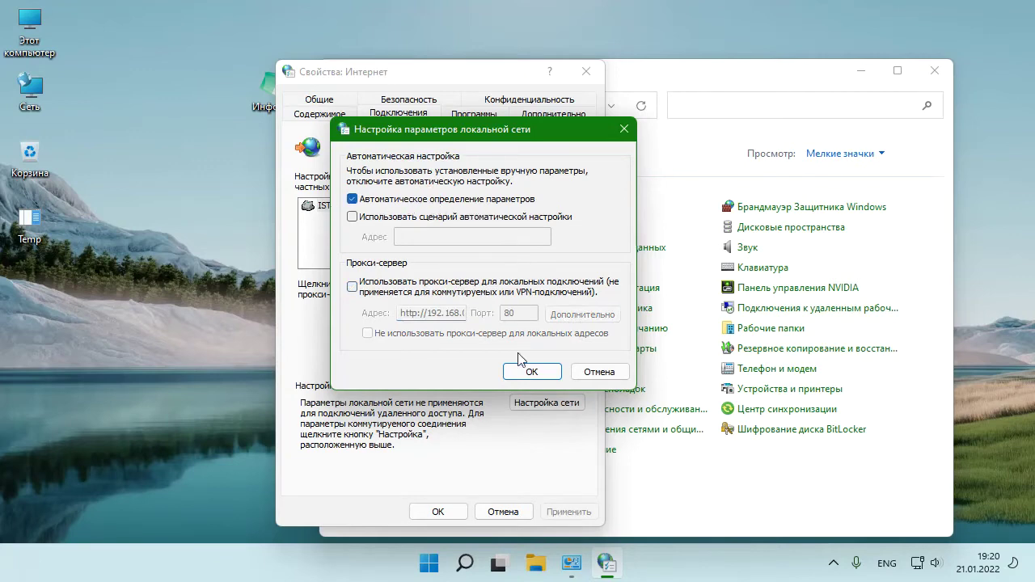
pyautogui.click(526, 377)
pyautogui.click(434, 512)
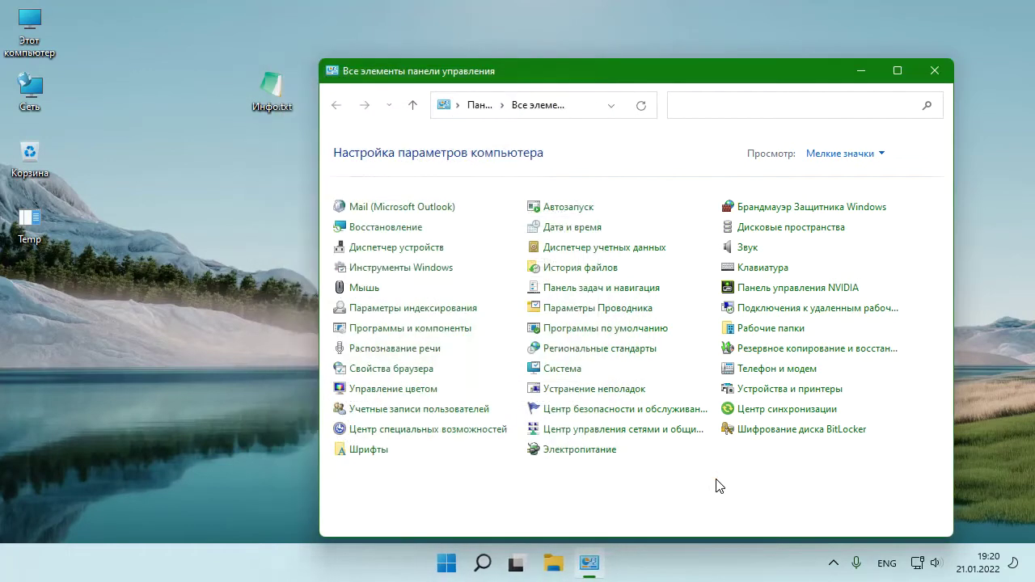
pyautogui.click(934, 72)
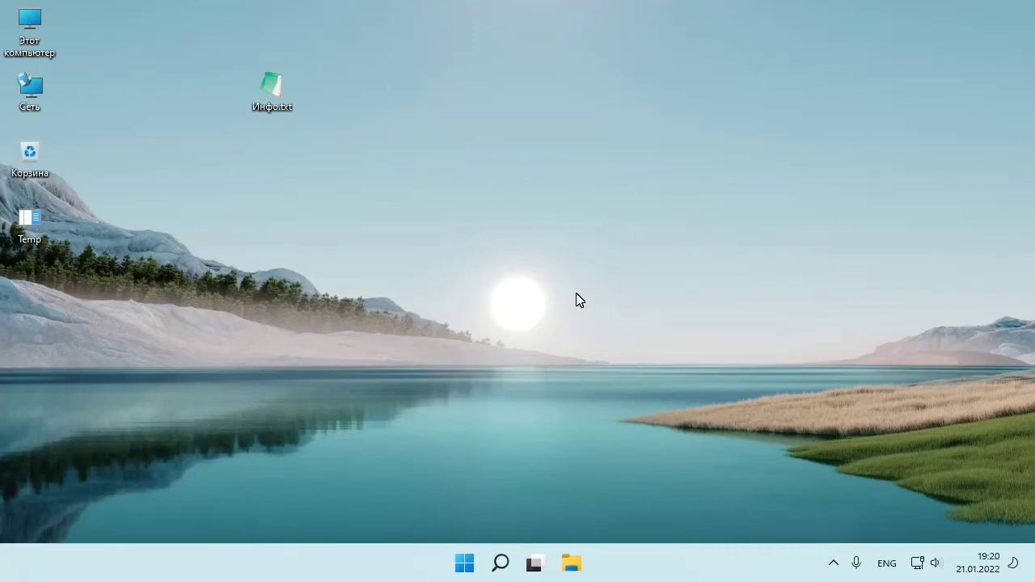
# Step: Open the network adapter list from the Network and Sharing Center via the dial-up settings, and close the Settings window
pyautogui.rightClick(918, 563)
pyautogui.click(915, 521)
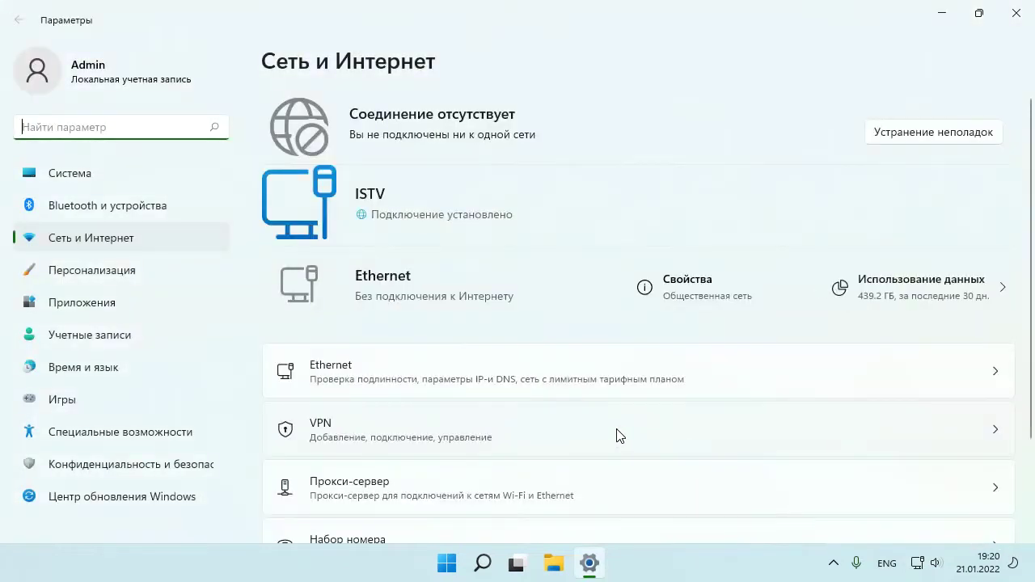
pyautogui.scroll(-2, 615, 437)
pyautogui.click(384, 425)
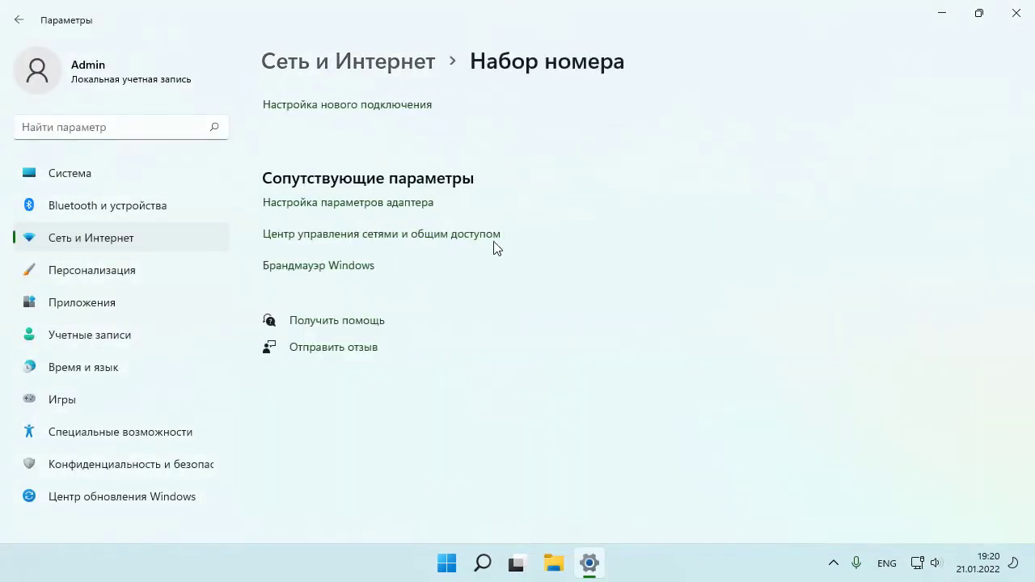
pyautogui.click(403, 237)
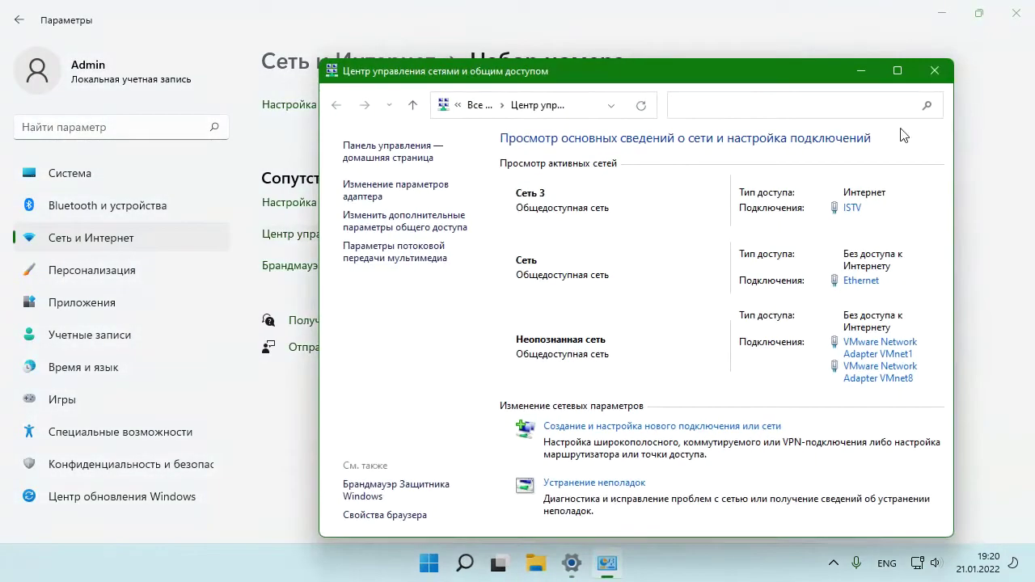
pyautogui.click(437, 188)
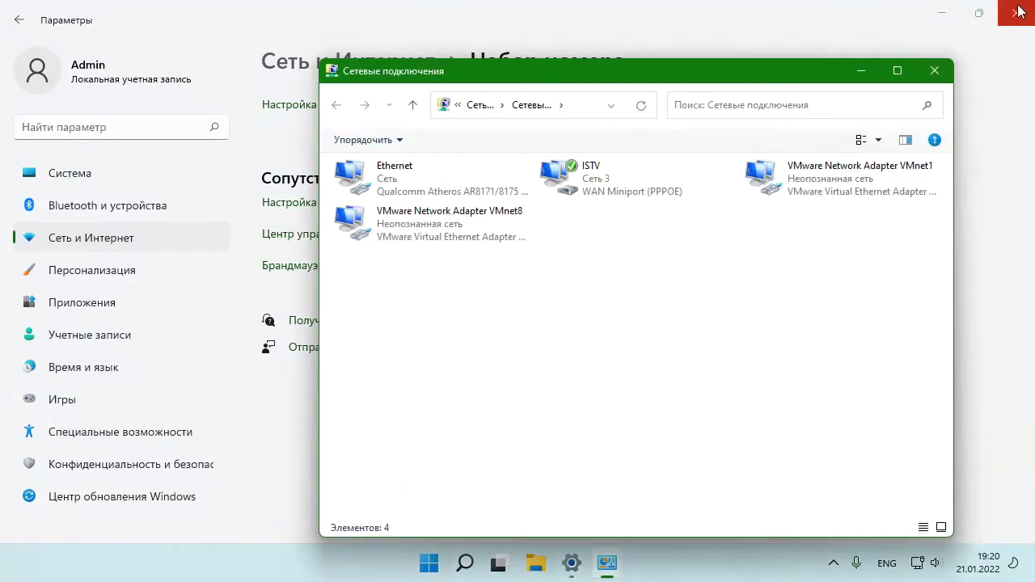
pyautogui.click(1017, 13)
# Step: In the Ethernet adapter's IPv4 properties, use manual DNS server addresses and set the preferred one to 8.8.8.8
pyautogui.rightClick(383, 192)
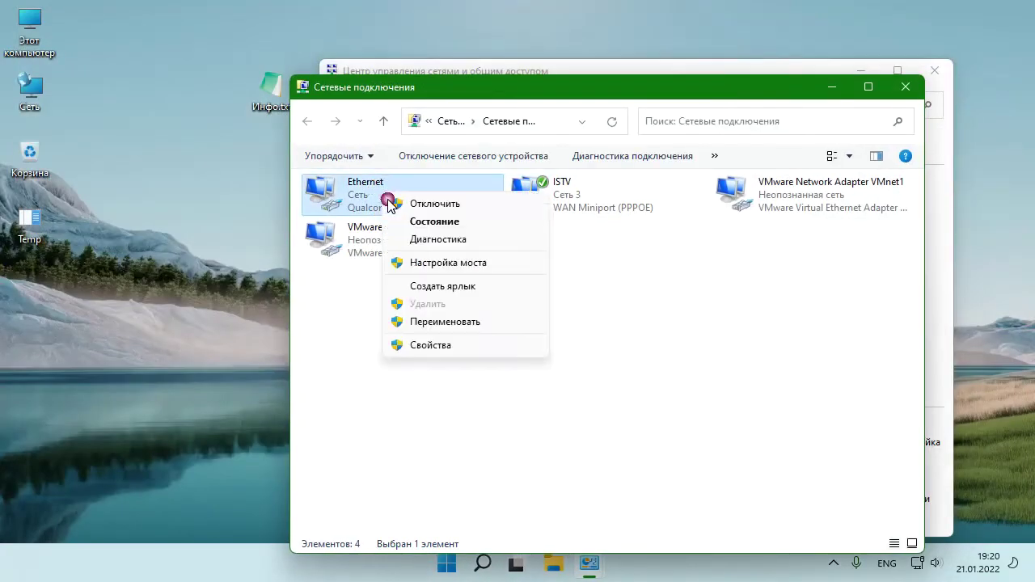
pyautogui.click(437, 345)
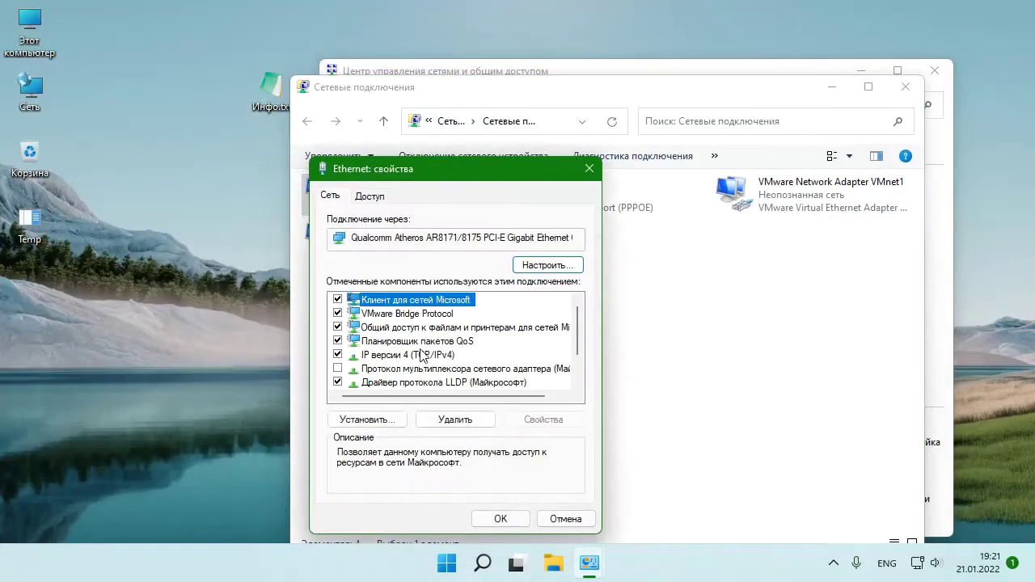
pyautogui.doubleClick(420, 356)
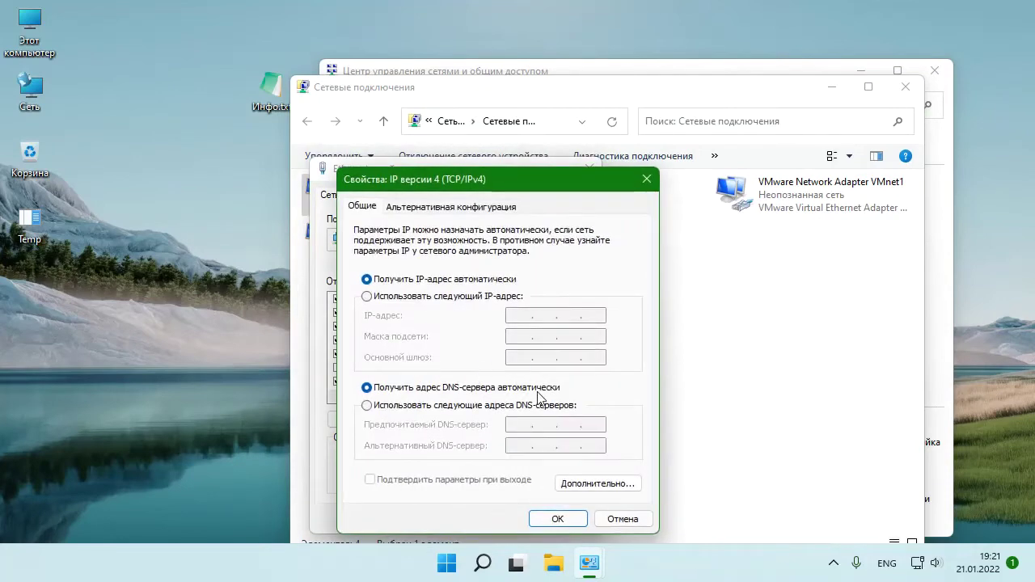
pyautogui.click(369, 406)
pyautogui.click(526, 426)
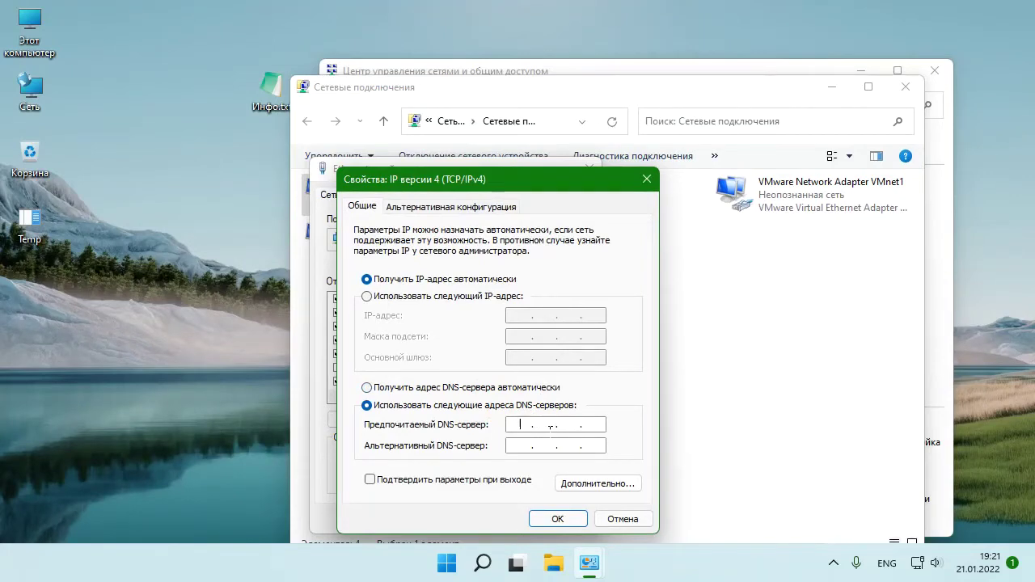
pyautogui.write('8.8.8.8')
# Step: Set the alternate DNS server to 8.8.4.4 and confirm the IPv4 properties
pyautogui.click(530, 447)
pyautogui.write('8')
pyautogui.click(574, 446)
pyautogui.write('4')
pyautogui.click(596, 447)
pyautogui.write('4')
pyautogui.click(545, 447)
pyautogui.write('8 . 8')
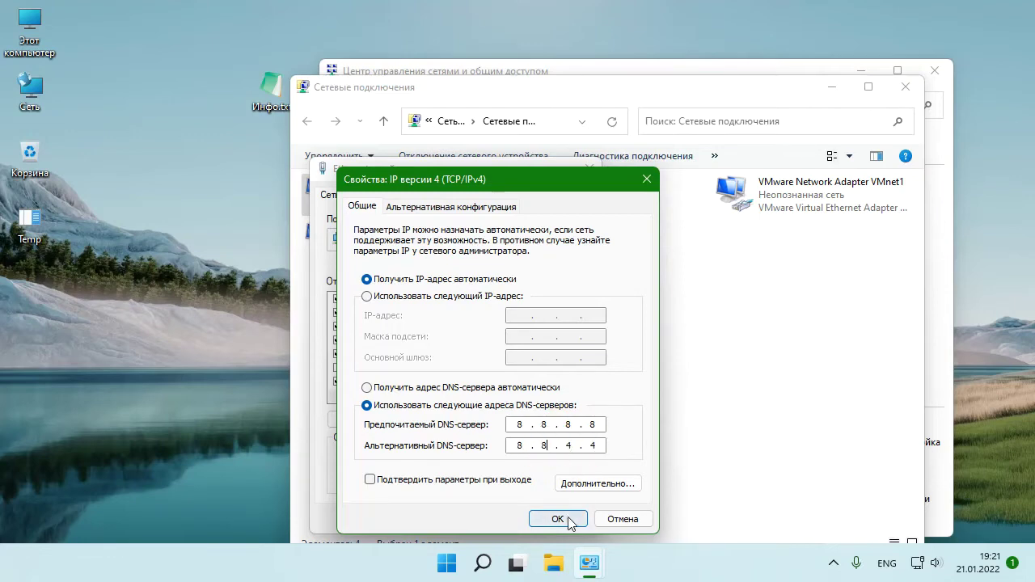
pyautogui.click(561, 522)
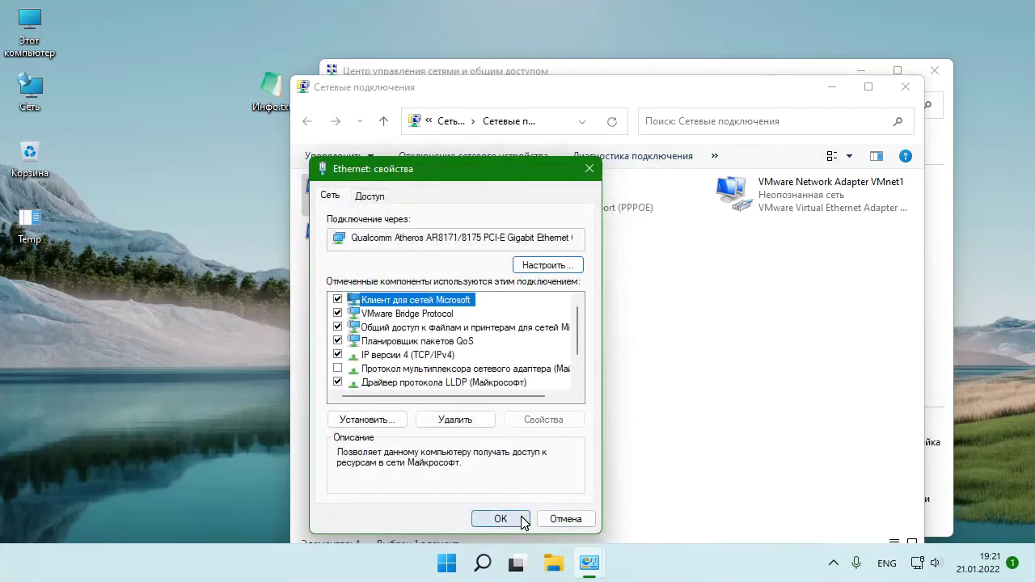
# Step: Run a continuous connection test with "ping mail.ru -t", watch the replies, and minimize the ping window
pyautogui.press('super+r')
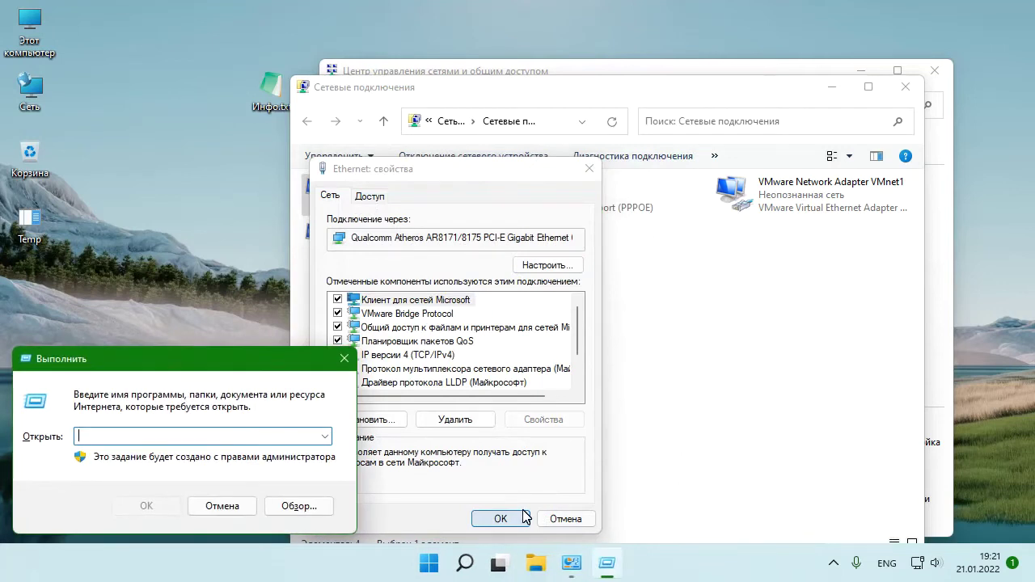
pyautogui.write('ping m')
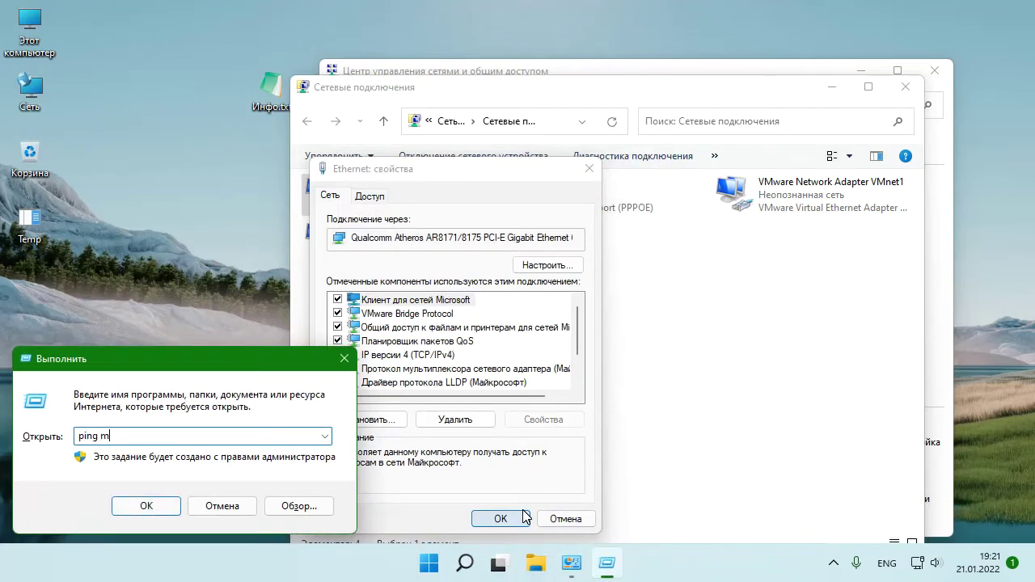
pyautogui.write('ail.ru -t')
pyautogui.press('Return')
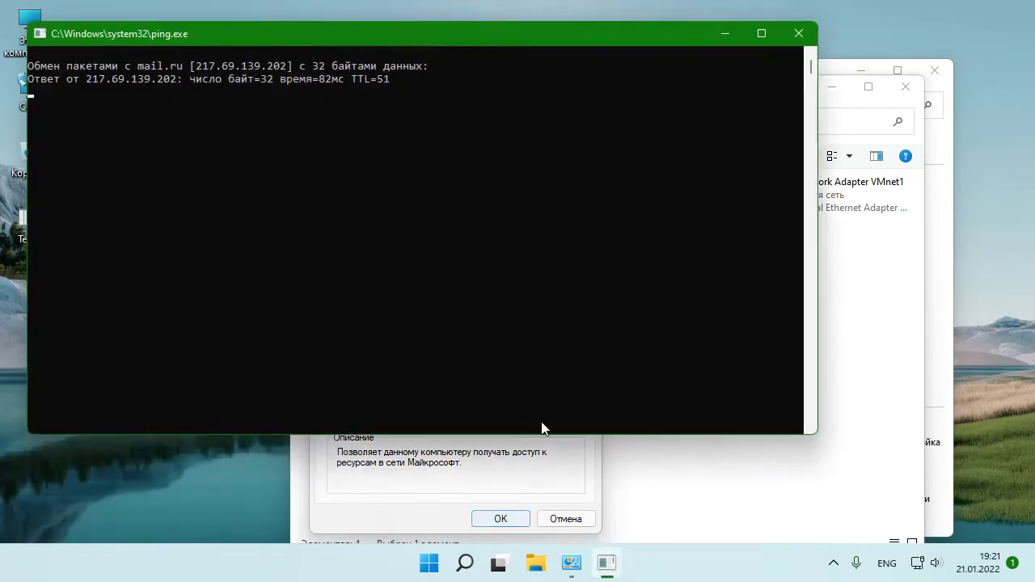
pyautogui.click(525, 318)
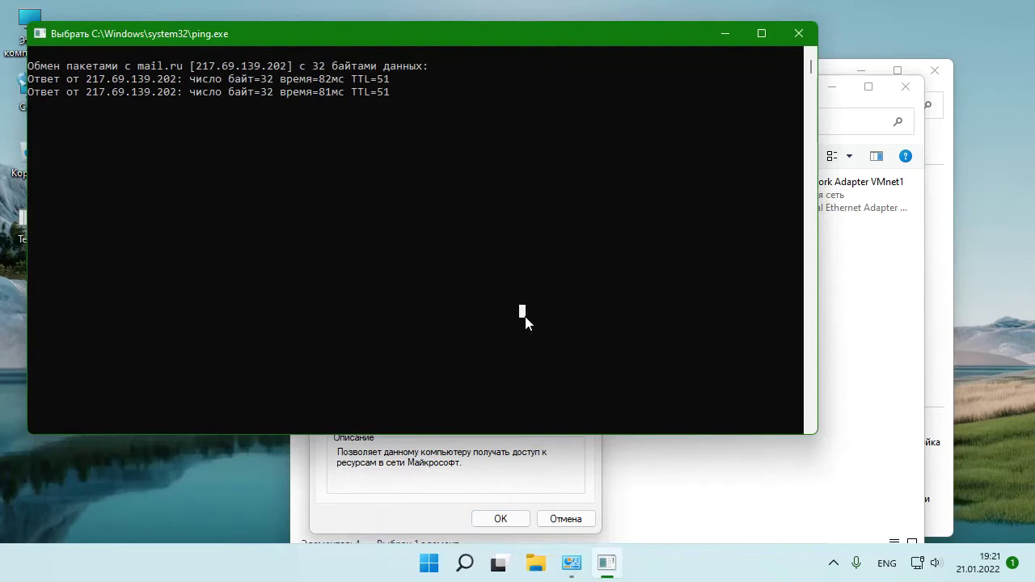
pyautogui.click(413, 178)
pyautogui.press('Escape')
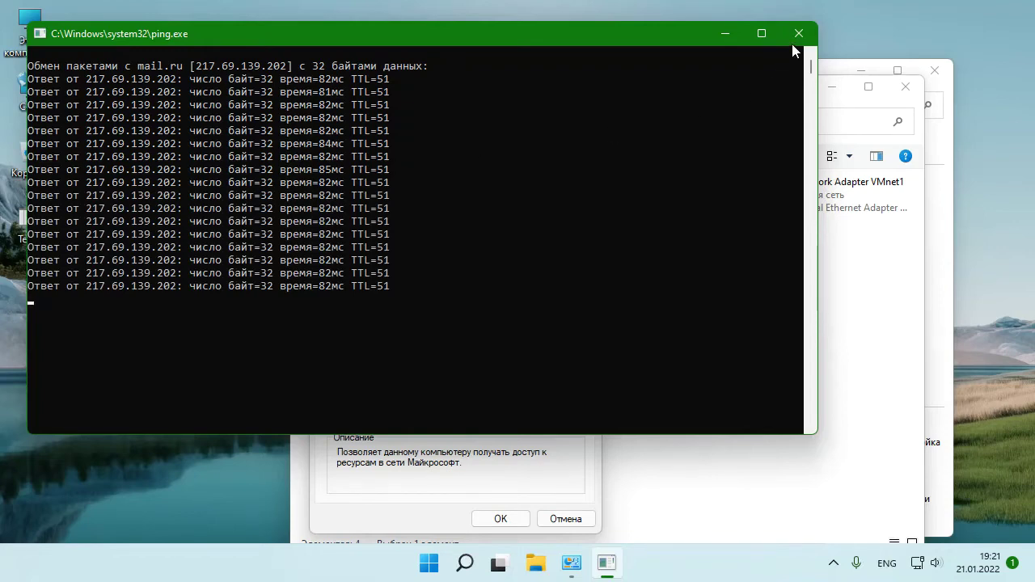
pyautogui.click(725, 35)
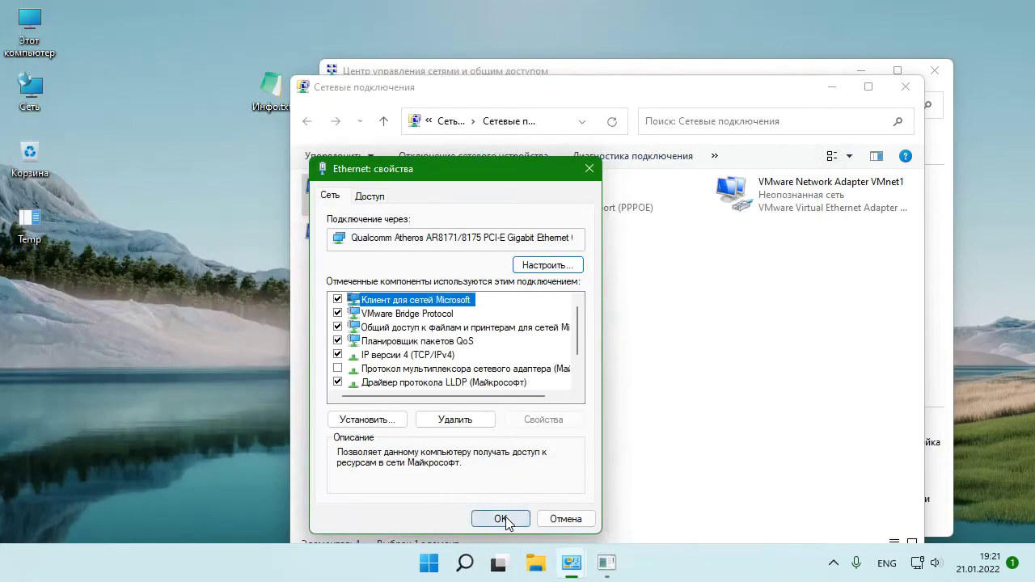
# Step: Recheck and confirm the Ethernet adapter's IPv4 properties, close the network windows, and briefly check the running ping
pyautogui.doubleClick(425, 355)
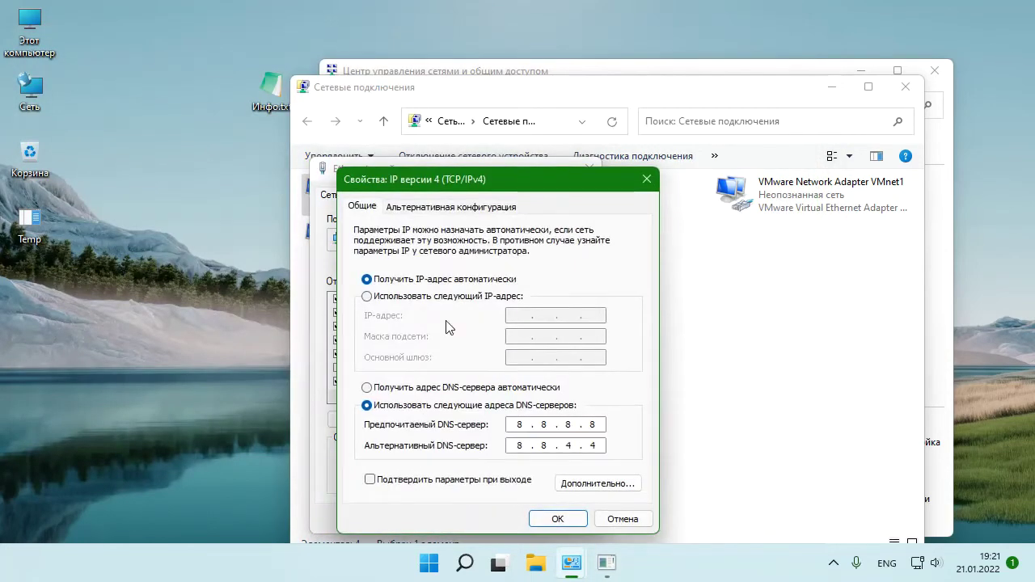
pyautogui.click(558, 518)
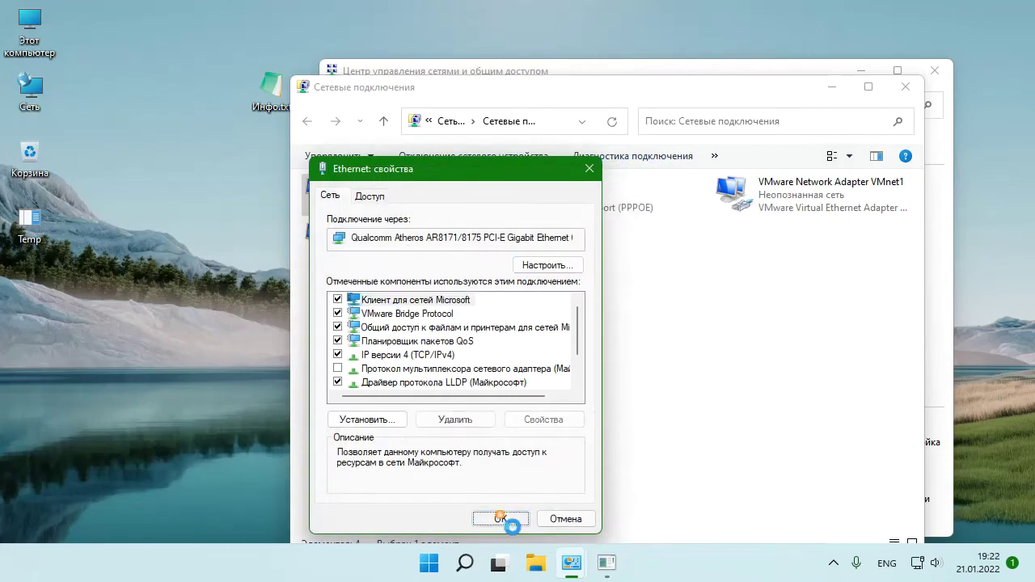
pyautogui.click(500, 518)
pyautogui.click(906, 85)
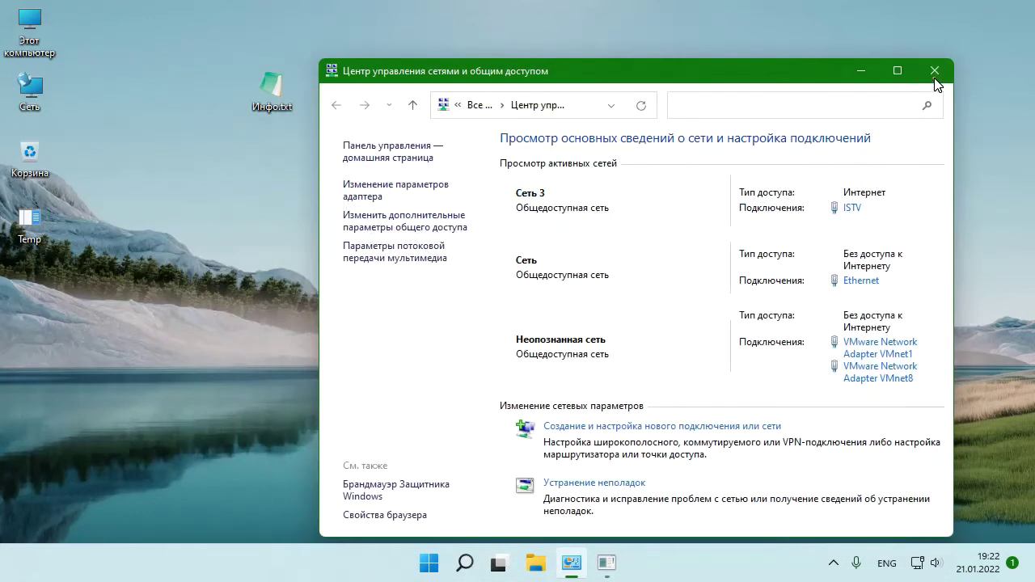
pyautogui.click(935, 78)
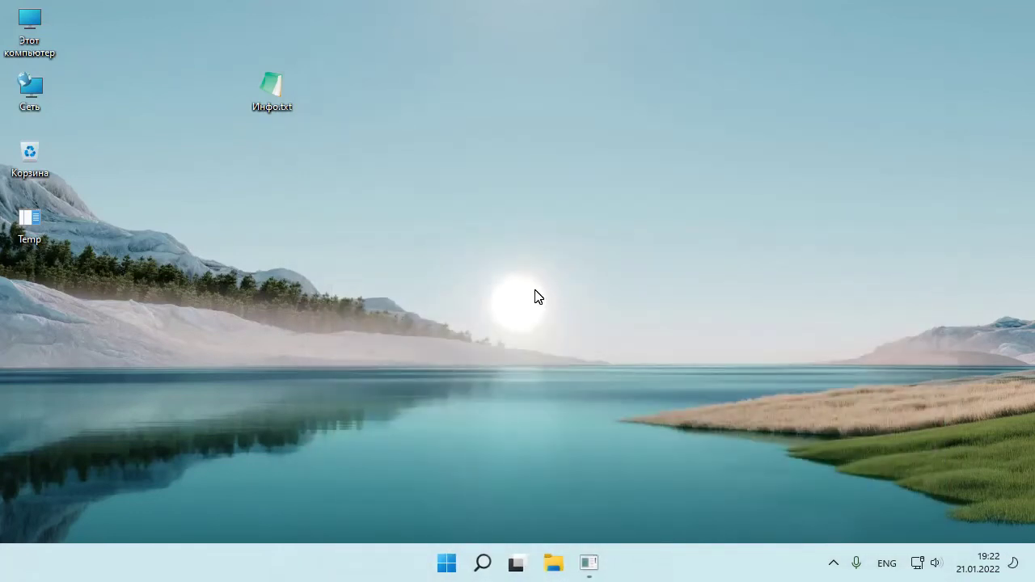
pyautogui.click(589, 562)
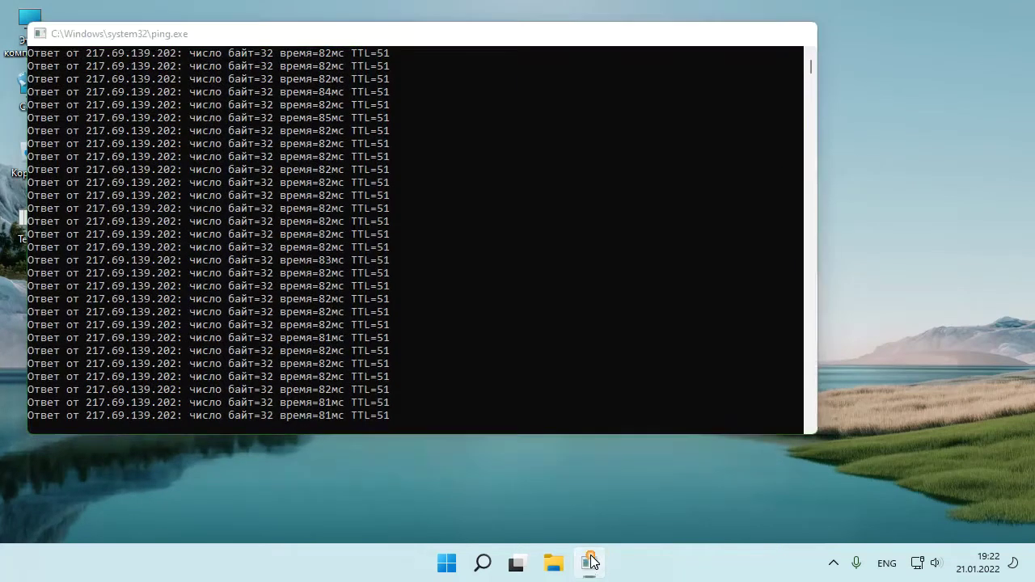
pyautogui.click(588, 562)
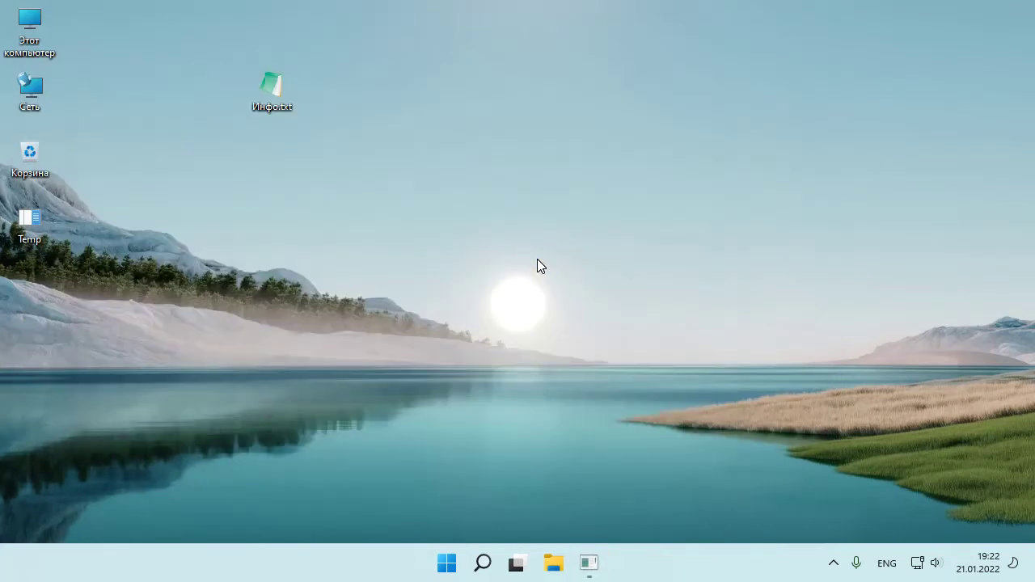
# Step: Search Windows for "cmd", run the Command Prompt as administrator, and move its window clear of the Инфо.txt file
pyautogui.click(487, 558)
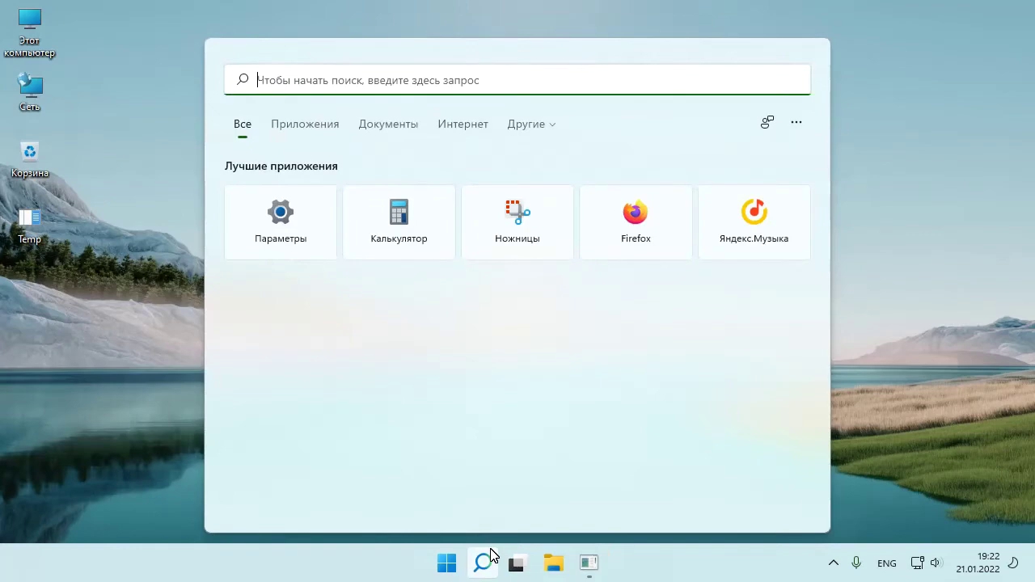
pyautogui.write('cmd')
pyautogui.click(336, 208)
pyautogui.rightClick(337, 208)
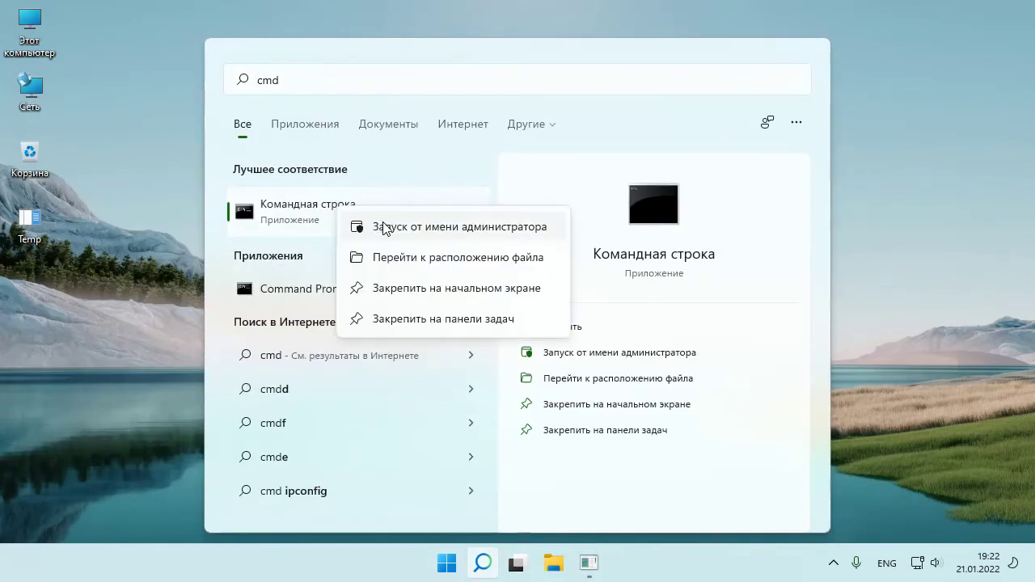
pyautogui.click(435, 227)
pyautogui.moveTo(457, 50); pyautogui.dragTo(613, 164)
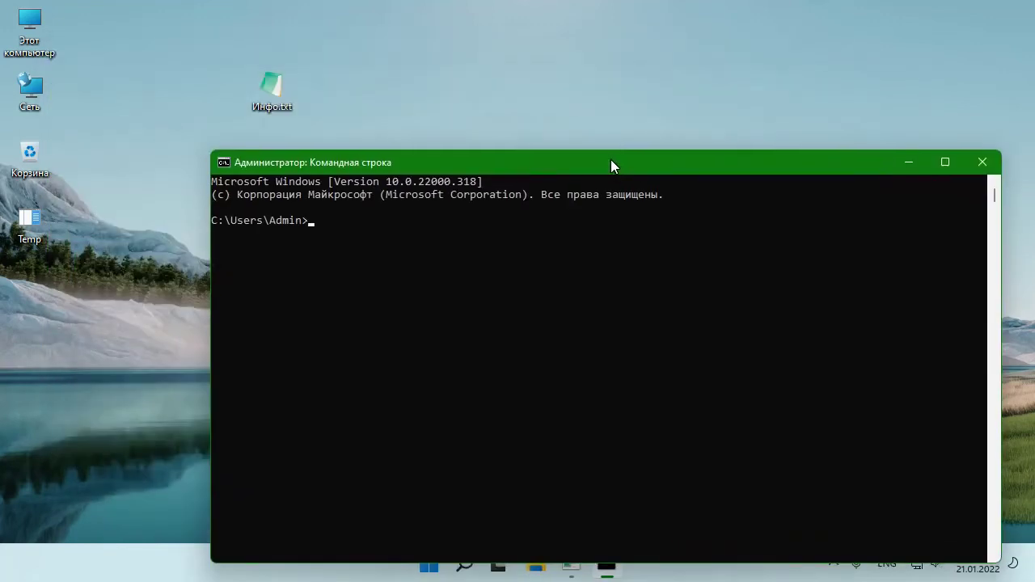
# Step: Open Инфо.txt, copy the command "netsh winsock reset" from it, and run it in the administrator Command Prompt
pyautogui.doubleClick(264, 100)
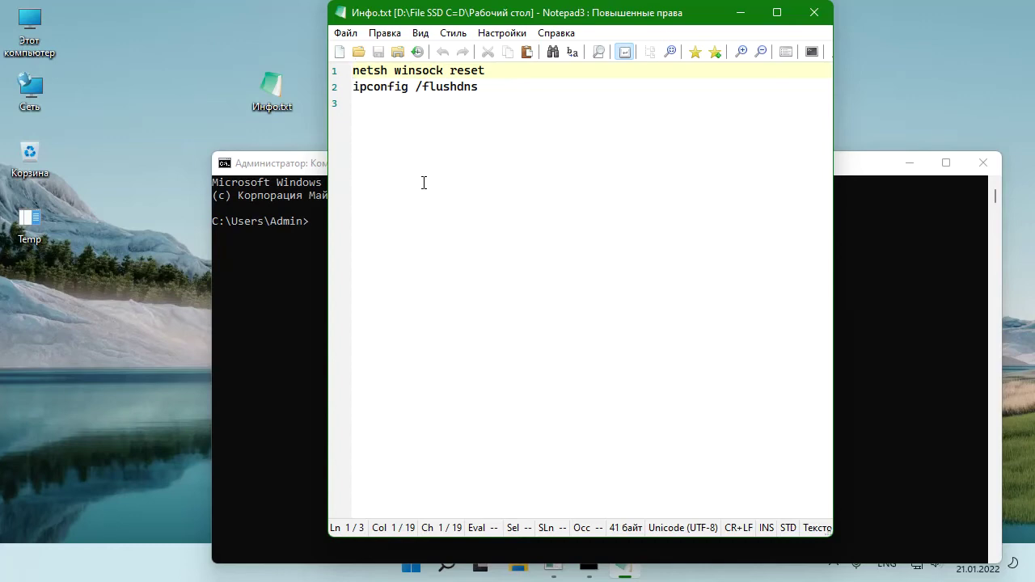
pyautogui.moveTo(502, 73); pyautogui.dragTo(352, 71)
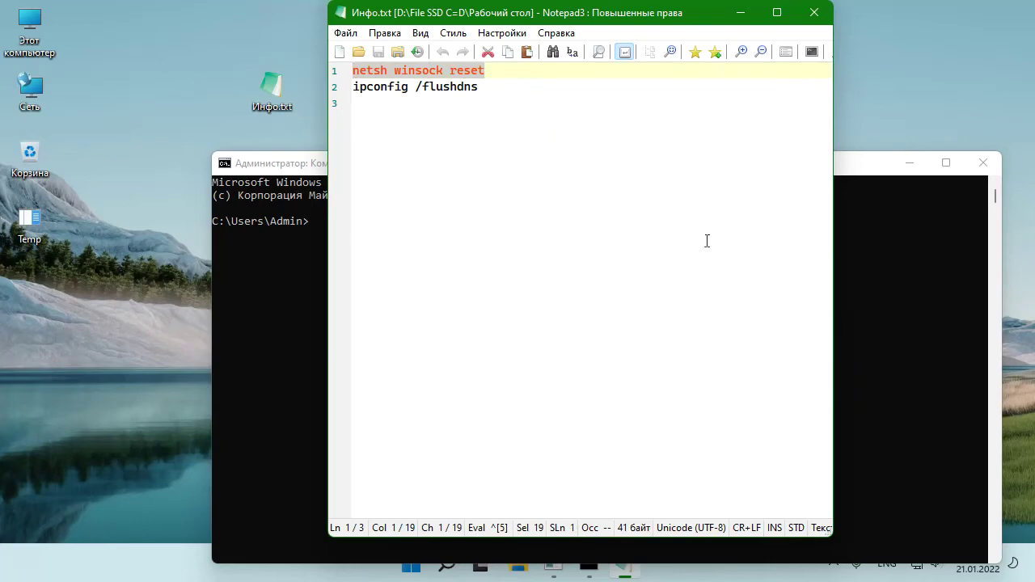
pyautogui.click(861, 367)
pyautogui.click(495, 350)
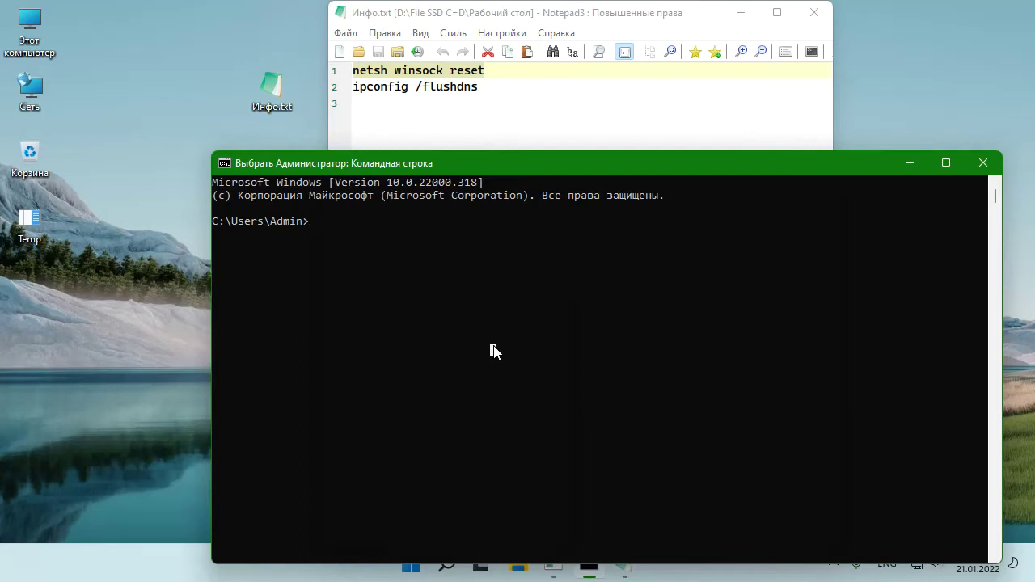
pyautogui.rightClick(394, 257)
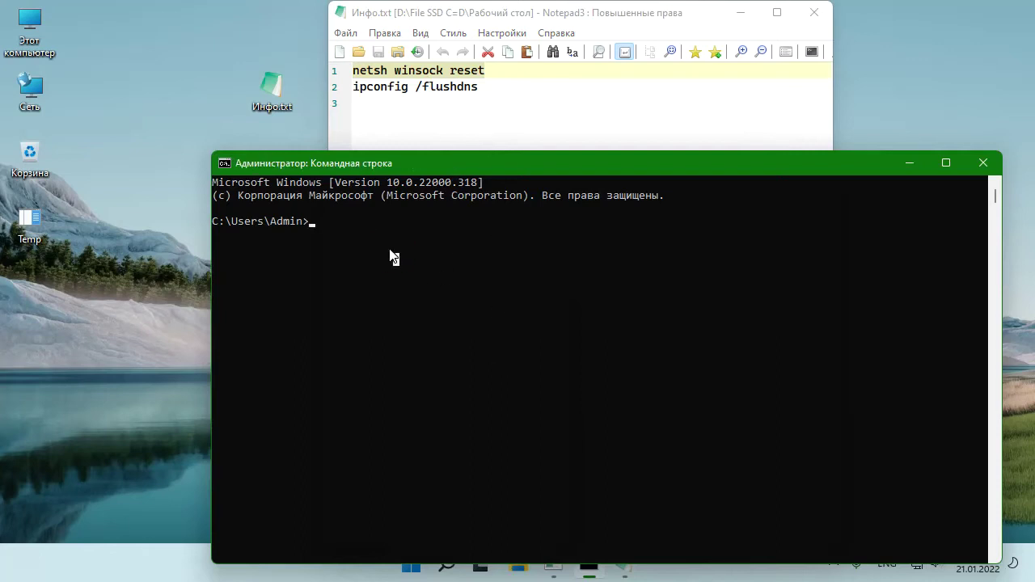
pyautogui.click(495, 78)
pyautogui.moveTo(495, 79); pyautogui.dragTo(336, 71)
pyautogui.hotkey('ctrl', 'c')
pyautogui.click(280, 238)
pyautogui.rightClick(374, 243)
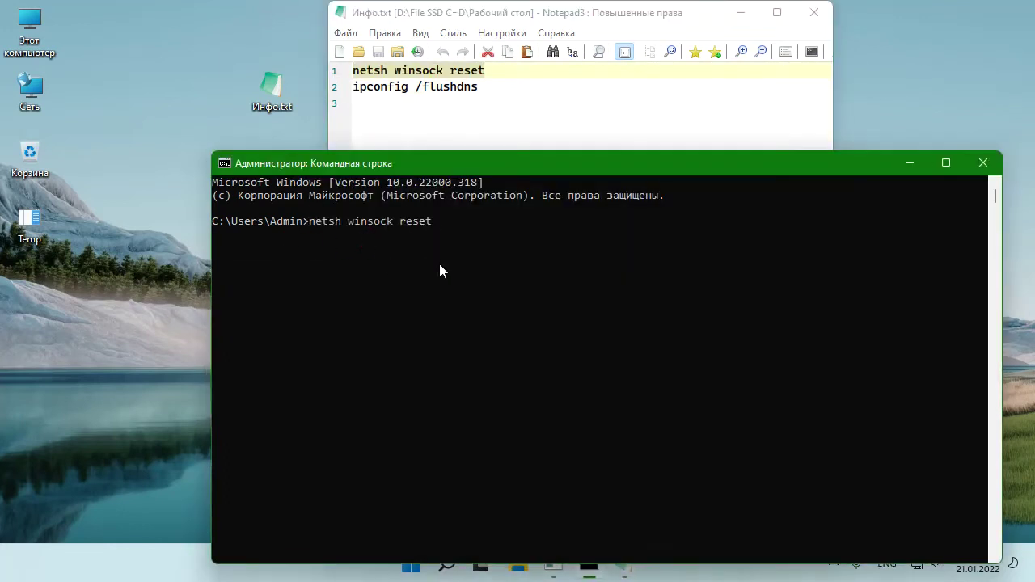
pyautogui.press('Return')
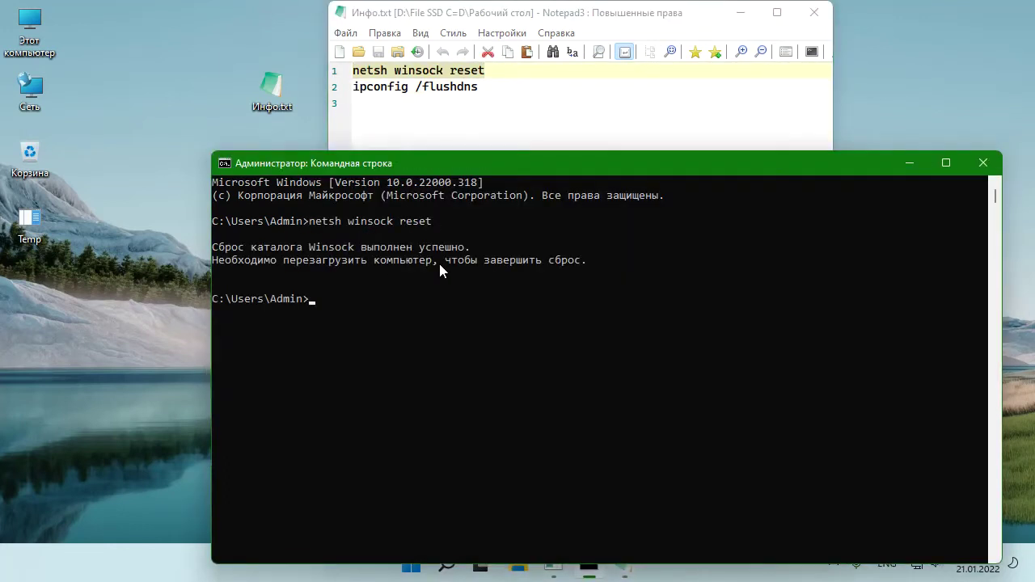
# Step: Highlight the "ipconfig /flushdns" line in Инфо.txt, return to the Command Prompt, and shift its window slightly upward
pyautogui.click(448, 324)
pyautogui.moveTo(478, 88); pyautogui.dragTo(353, 89)
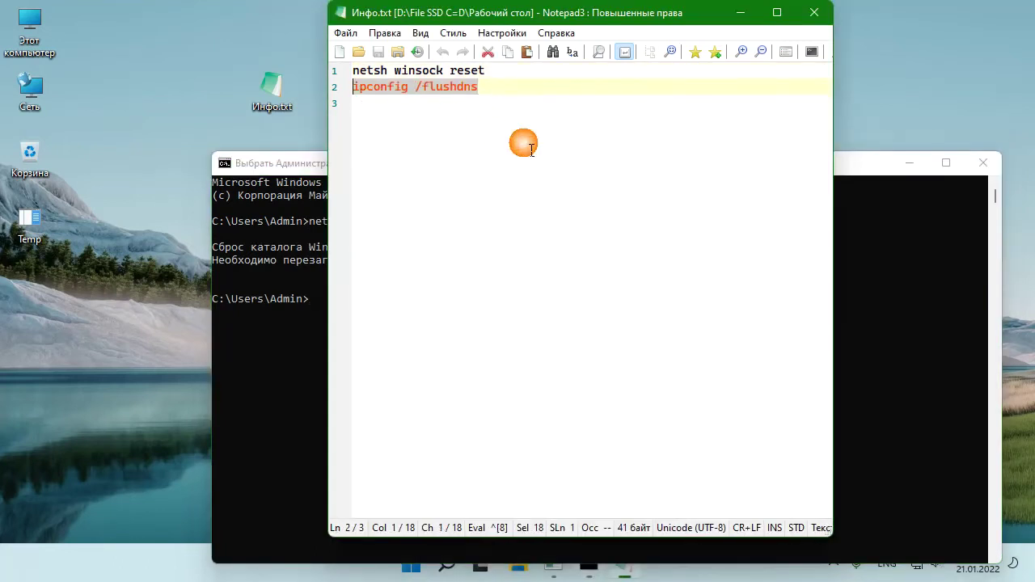
pyautogui.click(858, 330)
pyautogui.click(471, 333)
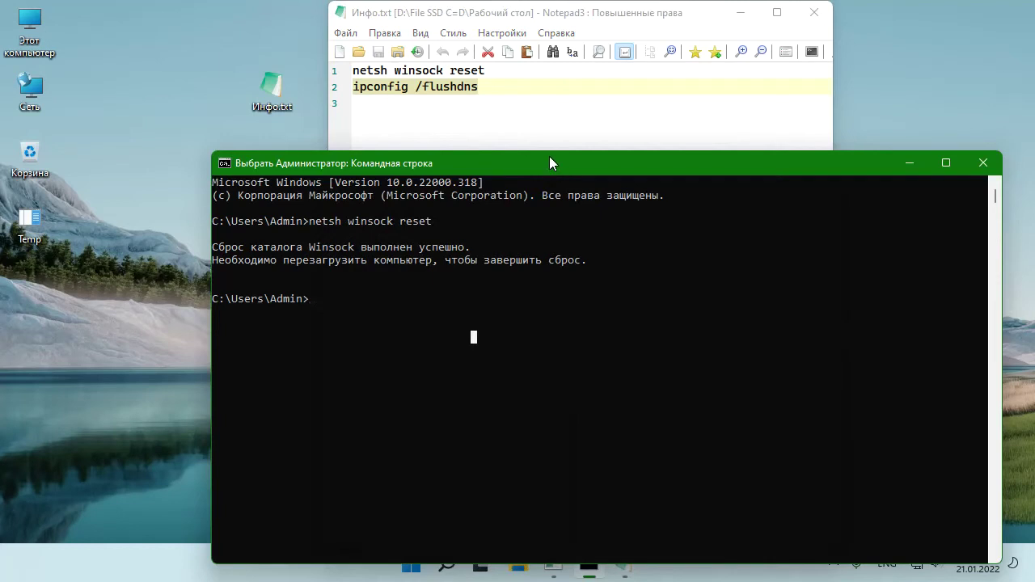
pyautogui.moveTo(550, 163); pyautogui.dragTo(543, 141)
pyautogui.click(352, 287)
pyautogui.click(407, 299)
# Step: Copy the command "ipconfig /flushdns" from Инфо.txt and run it in the Command Prompt to clear the DNS cache
pyautogui.click(483, 85)
pyautogui.moveTo(483, 85); pyautogui.dragTo(356, 95)
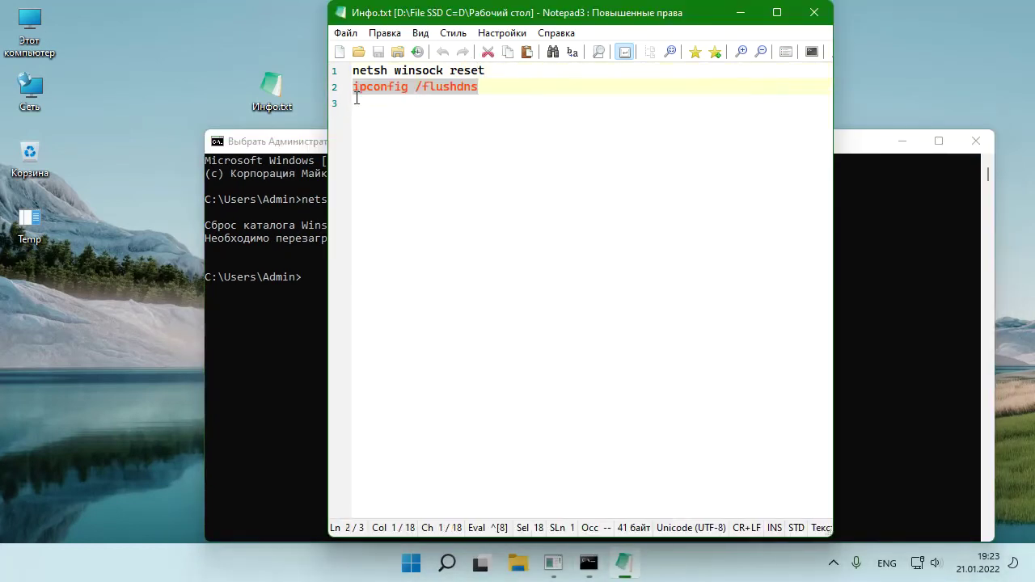
pyautogui.click(287, 324)
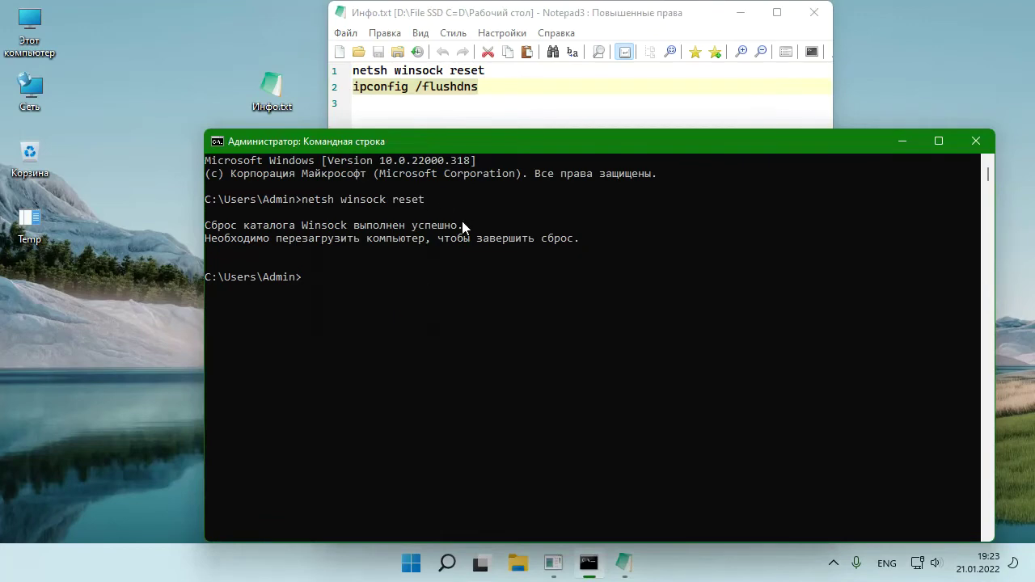
pyautogui.click(485, 88)
pyautogui.moveTo(485, 88); pyautogui.dragTo(353, 87)
pyautogui.rightClick(380, 91)
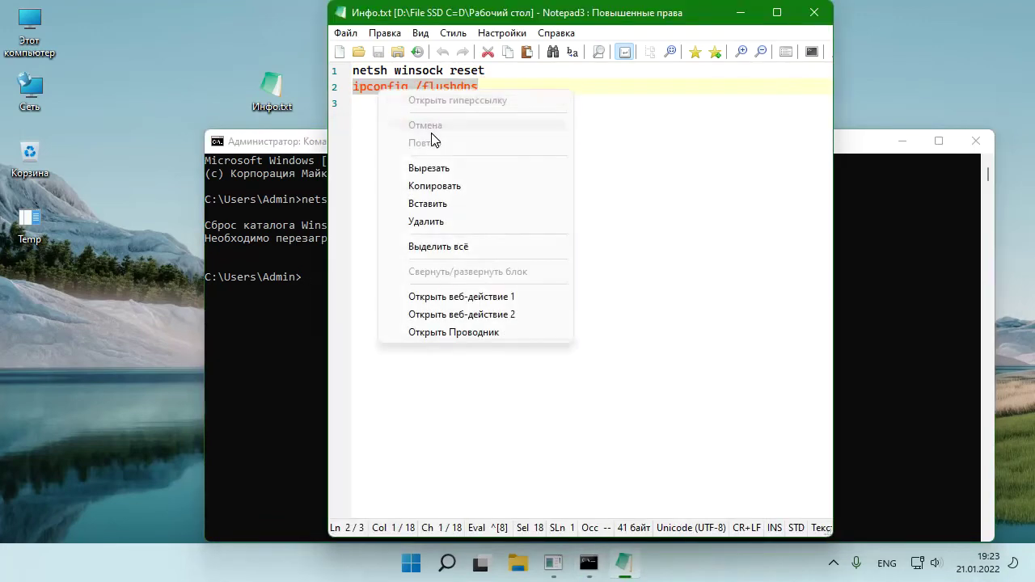
pyautogui.click(453, 188)
pyautogui.click(300, 318)
pyautogui.rightClick(453, 421)
pyautogui.press('Return')
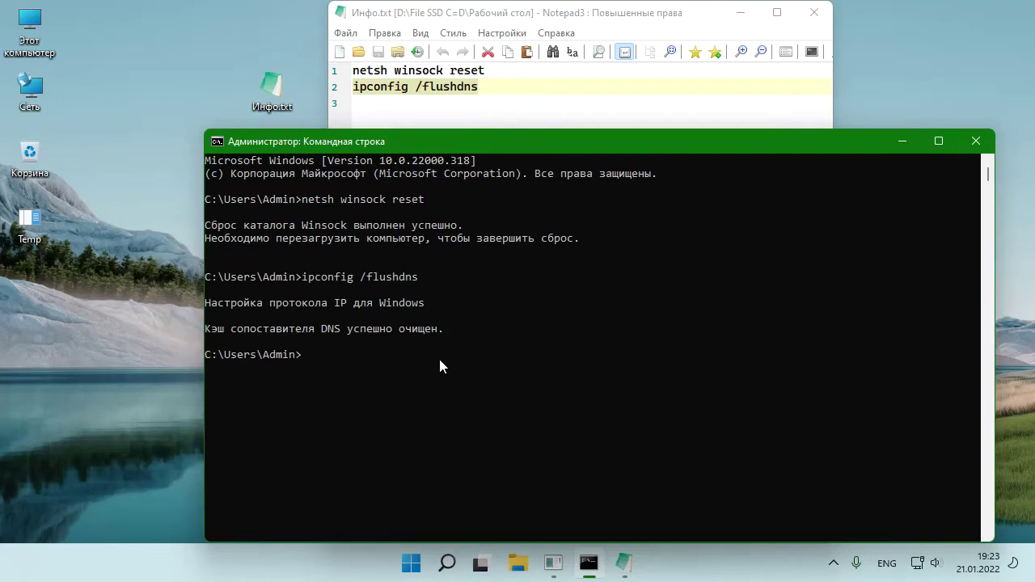
# Step: Close the Command Prompt and the Инфо.txt file
pyautogui.click(454, 355)
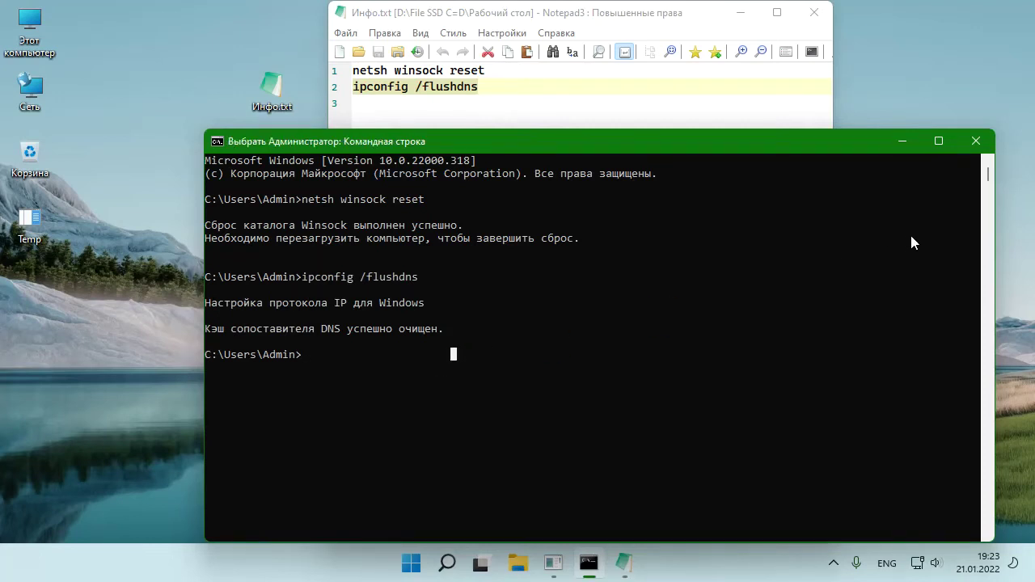
pyautogui.click(976, 141)
pyautogui.click(814, 13)
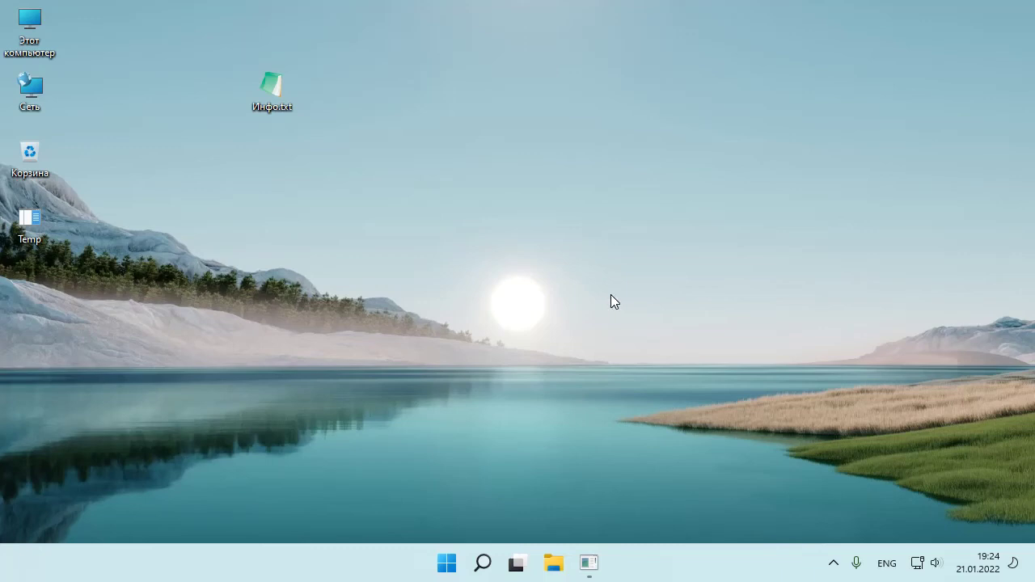
# Step: Open the properties of Этот компьютер and launch Device Manager (Диспетчер устройств) from the related settings
pyautogui.rightClick(28, 38)
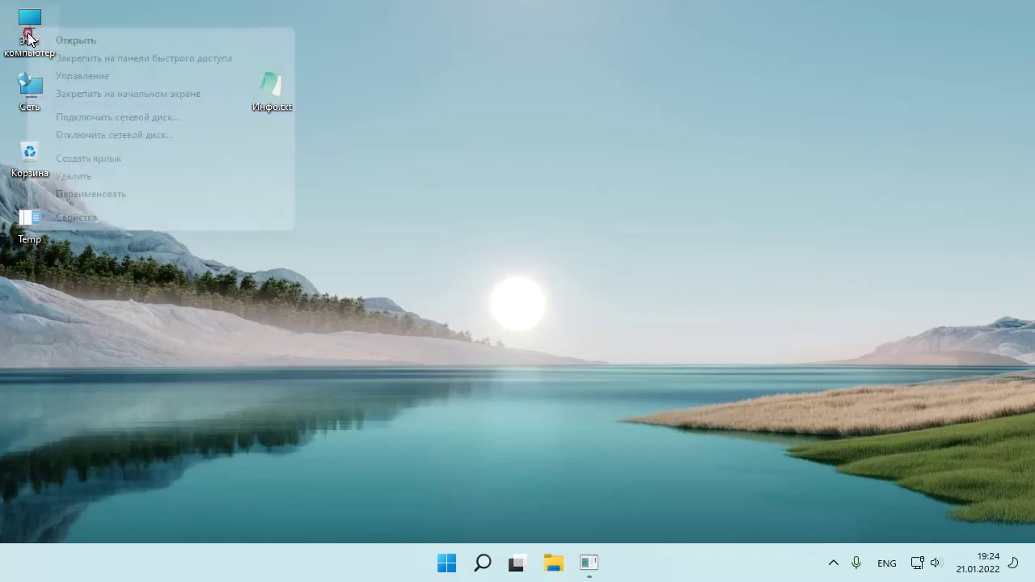
pyautogui.click(123, 219)
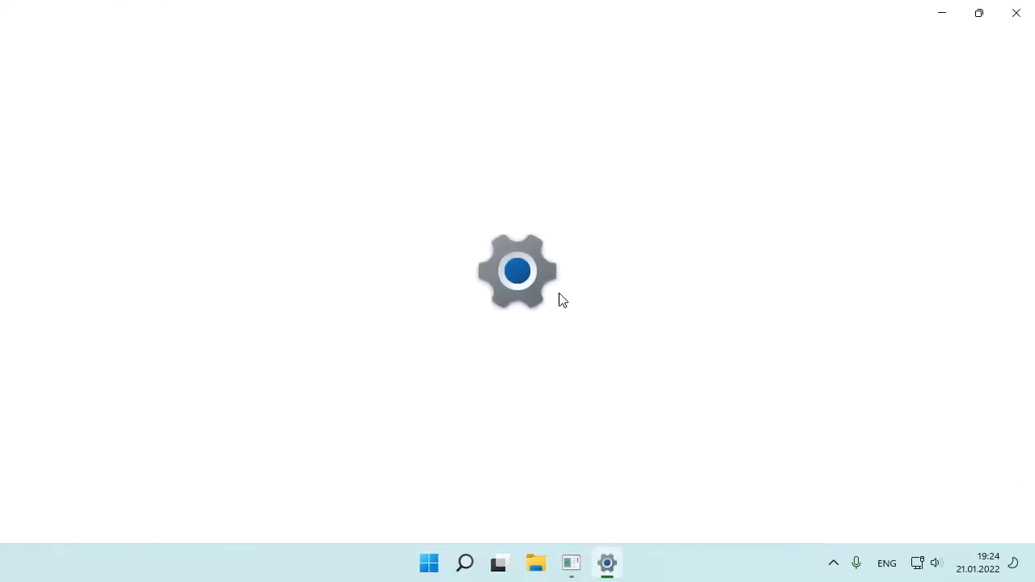
pyautogui.scroll(-5, 623, 326)
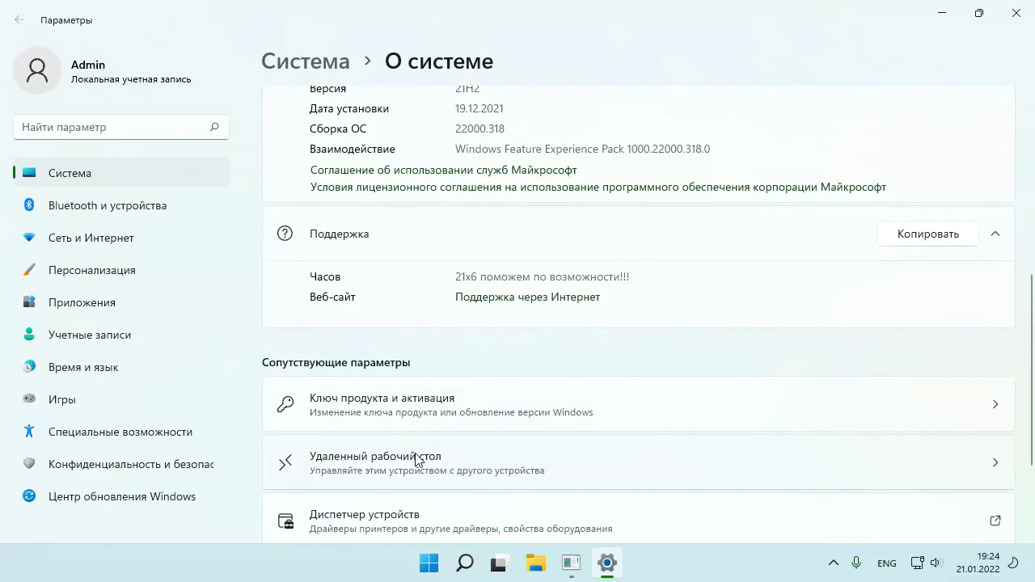
pyautogui.scroll(-2, 415, 439)
pyautogui.click(383, 391)
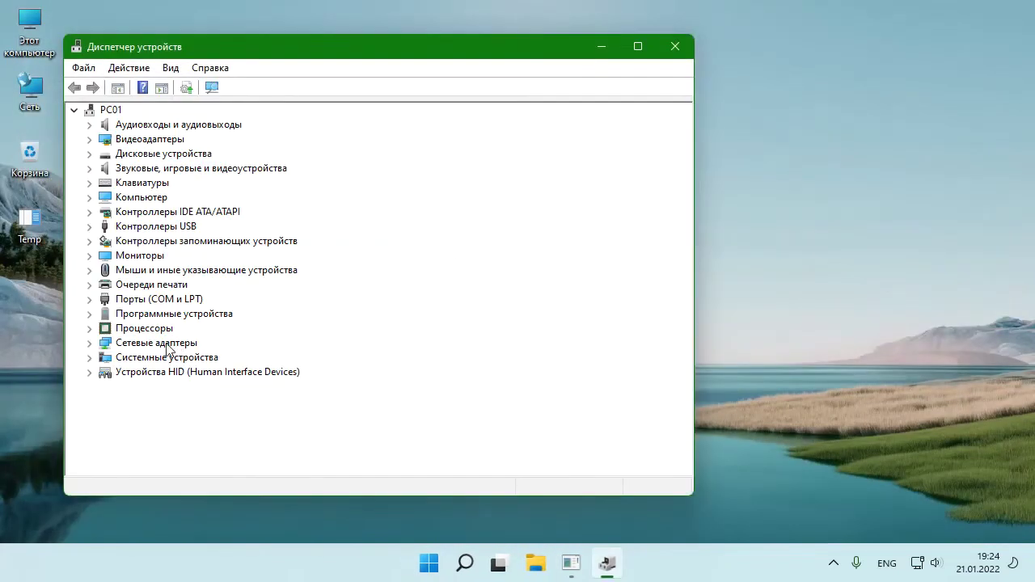
# Step: Expand Сетевые адаптеры in Device Manager, move the window clear of the desktop icons, and select the Qualcomm Atheros AR8171/8175 Ethernet controller
pyautogui.doubleClick(170, 344)
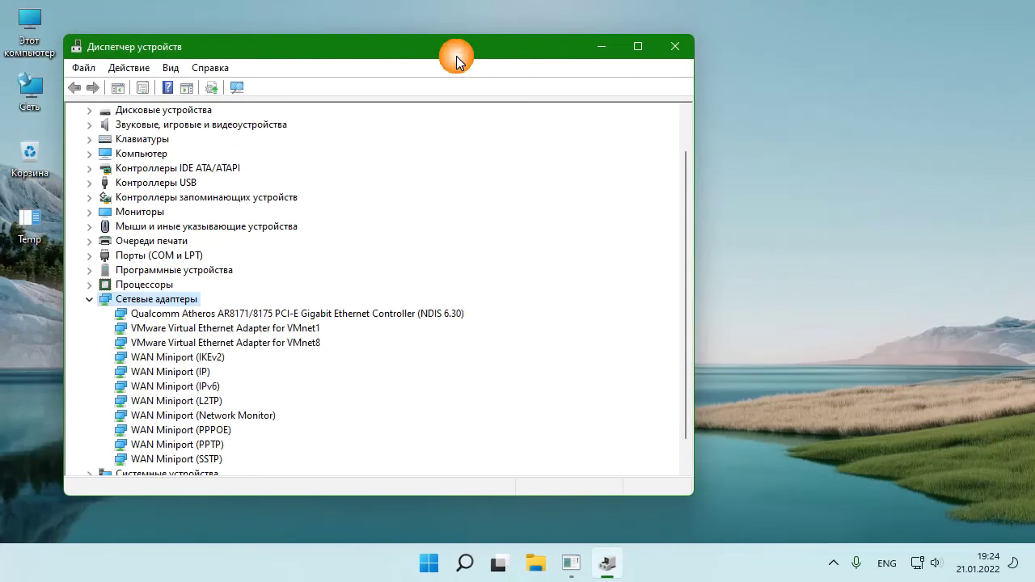
pyautogui.moveTo(466, 60); pyautogui.dragTo(543, 58)
pyautogui.click(388, 323)
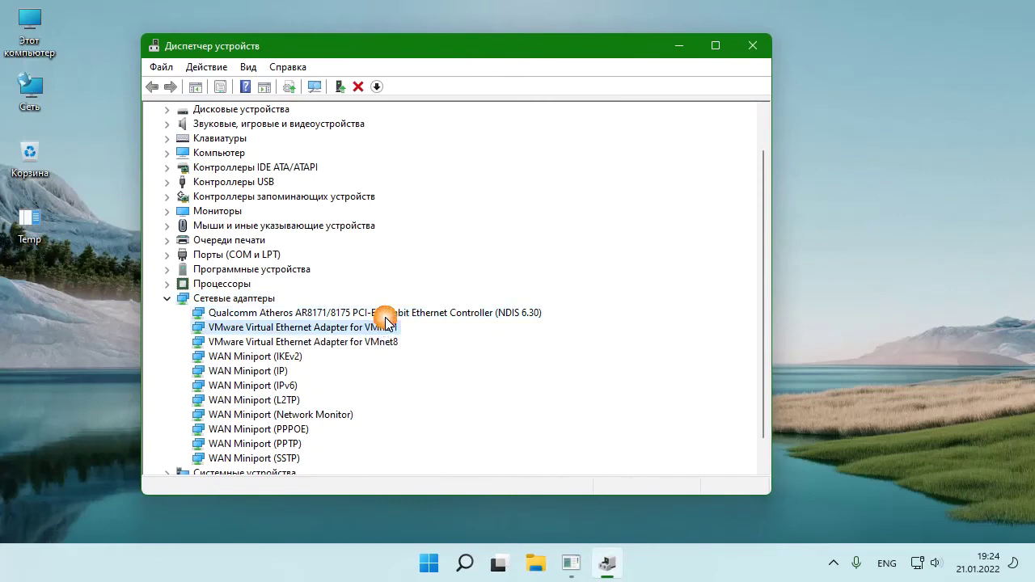
pyautogui.press('Up')
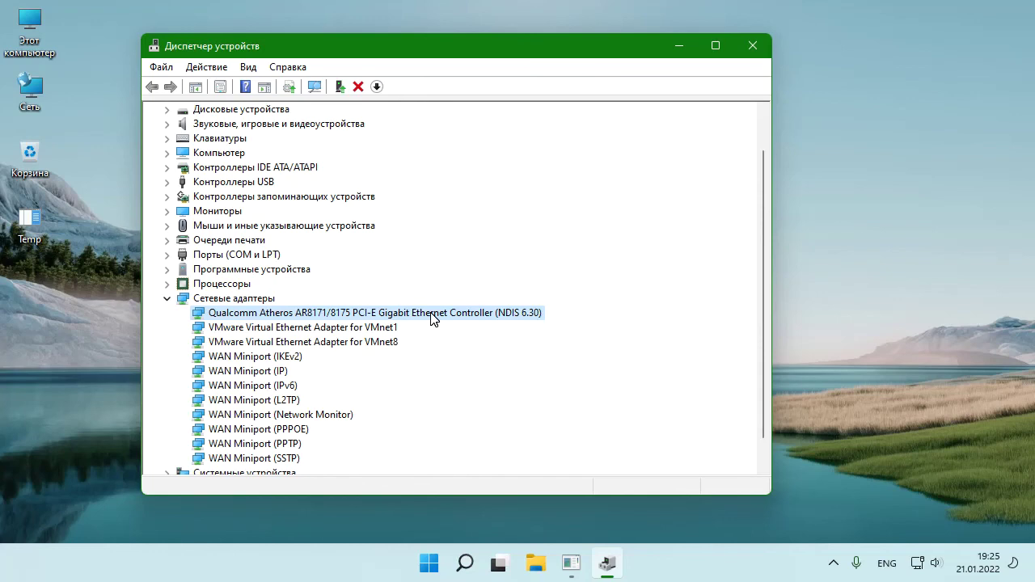
# Step: Bring up the removal confirmation for the Qualcomm Atheros Ethernet controller, cancel it, and reselect the adapter
pyautogui.rightClick(432, 315)
pyautogui.click(505, 358)
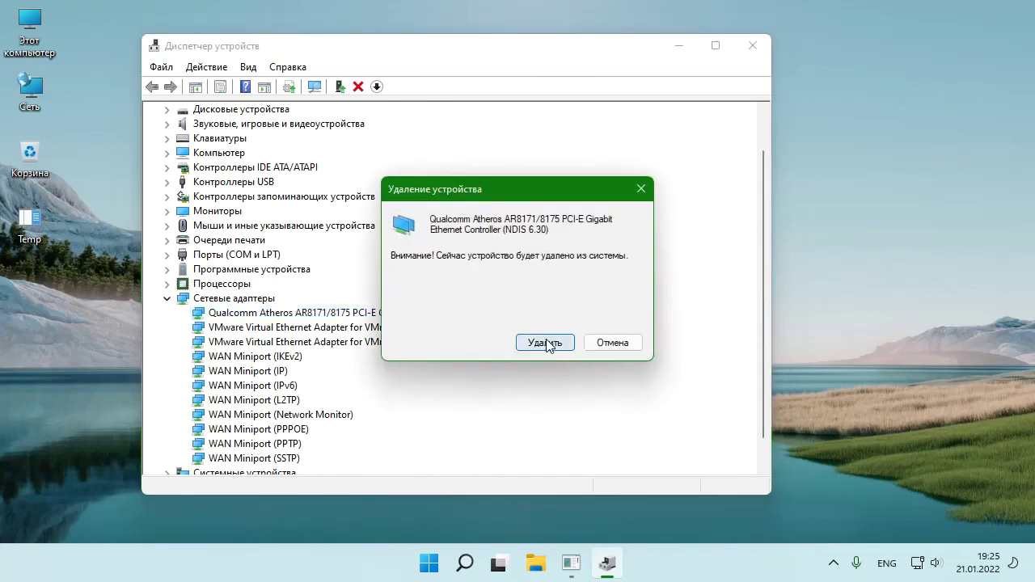
pyautogui.click(620, 350)
pyautogui.click(404, 326)
pyautogui.click(403, 313)
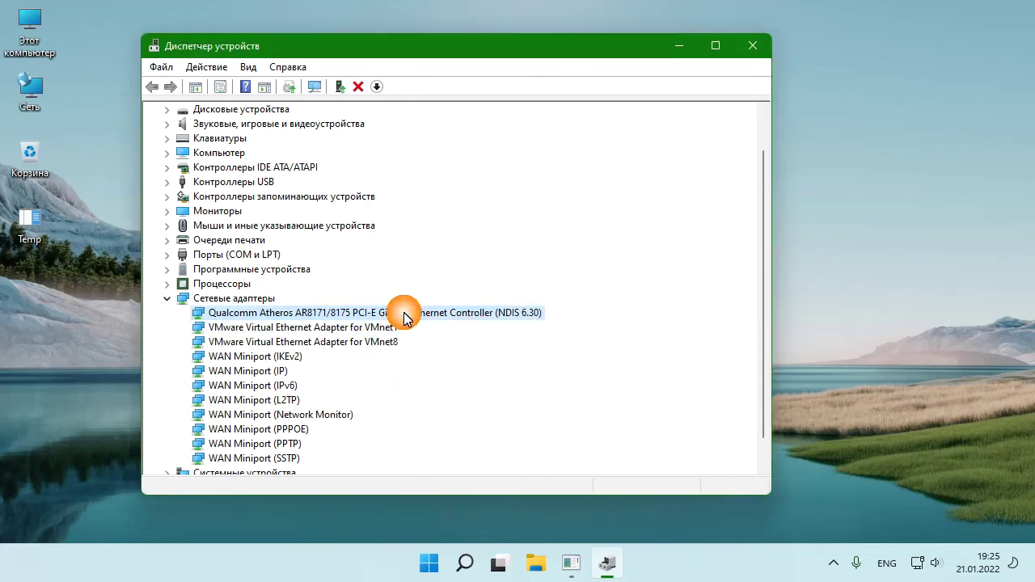